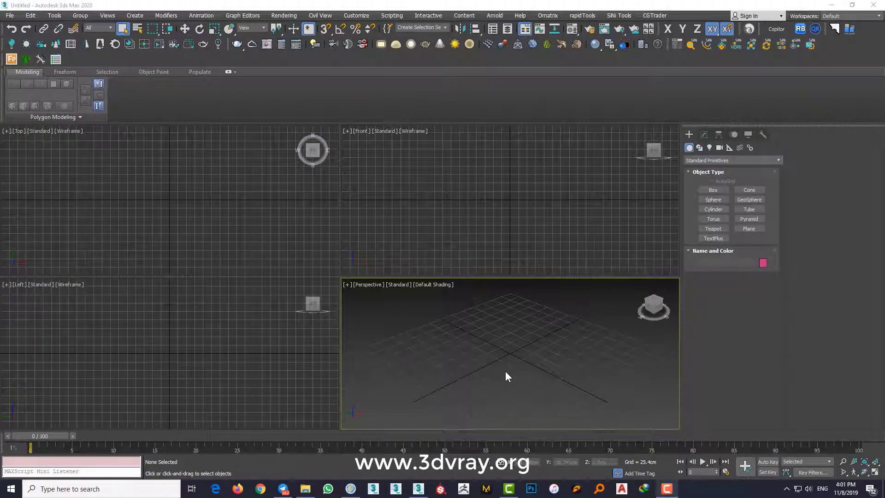
# Draw a straight vertical line rising from the ground axis in the Front view, just beside the origin.
pyautogui.hotkey('alt', 'w')
pyautogui.press('f')
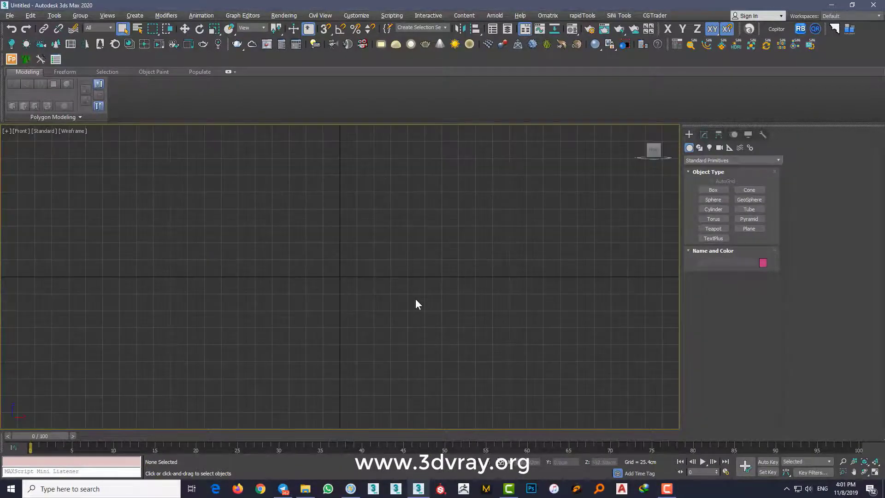
pyautogui.click(699, 148)
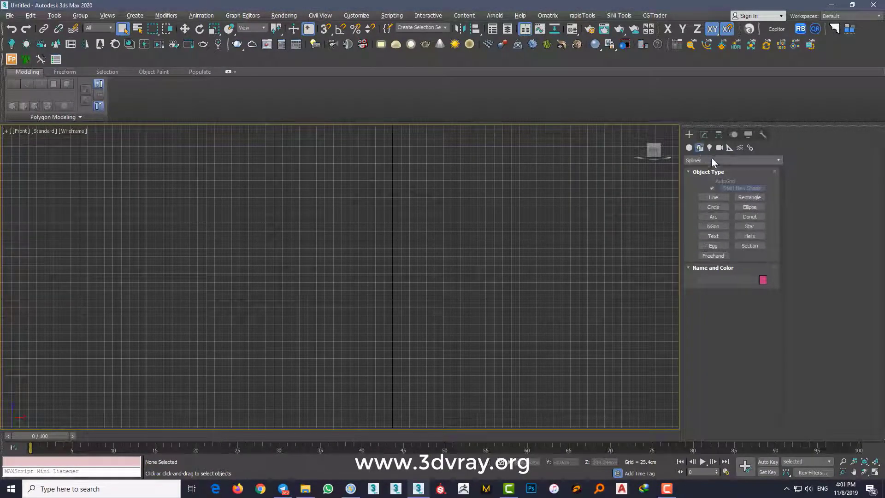
pyautogui.click(714, 198)
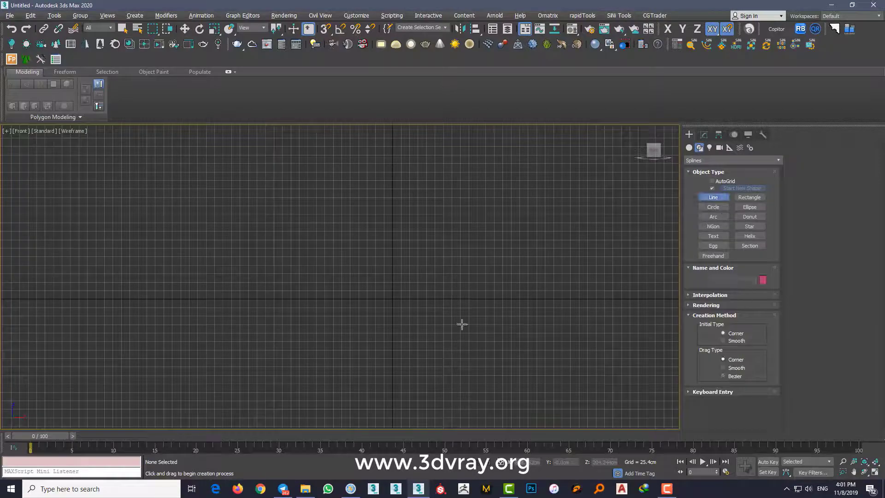
pyautogui.click(375, 300)
pyautogui.click(377, 153)
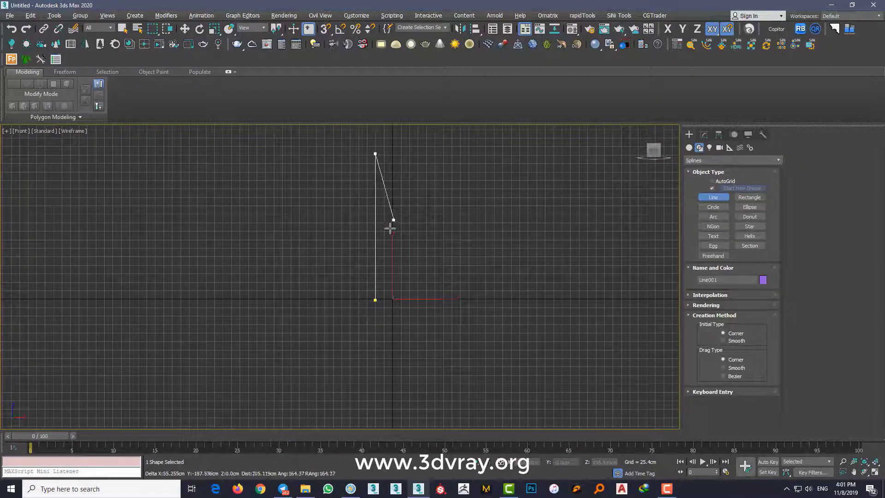
pyautogui.rightClick(383, 254)
# Draw a circle with a radius of about 23.9 cm on the ground plane beside the line in the Perspective view.
pyautogui.press('p')
pyautogui.scroll(-5, 387, 290)
pyautogui.scroll(4, 389, 306)
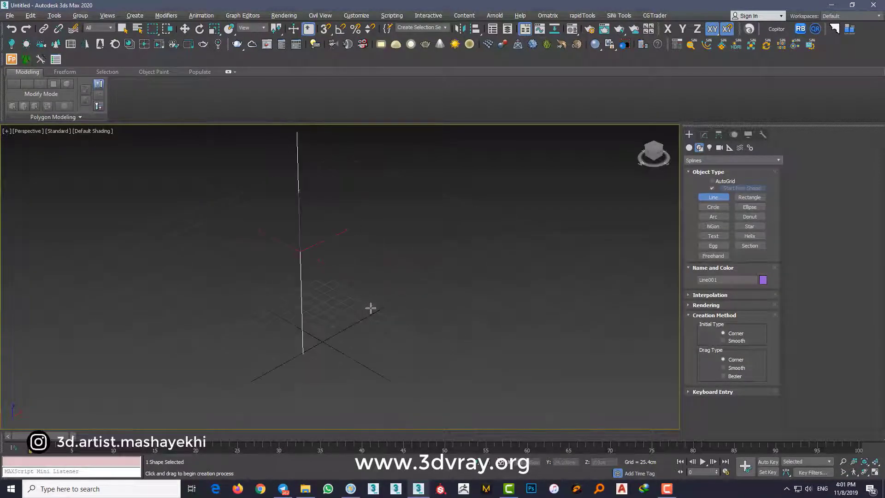
pyautogui.keyDown('alt'); pyautogui.moveTo(371, 308); pyautogui.dragTo(300, 320, button='middle'); pyautogui.keyUp('alt')
pyautogui.click(713, 207)
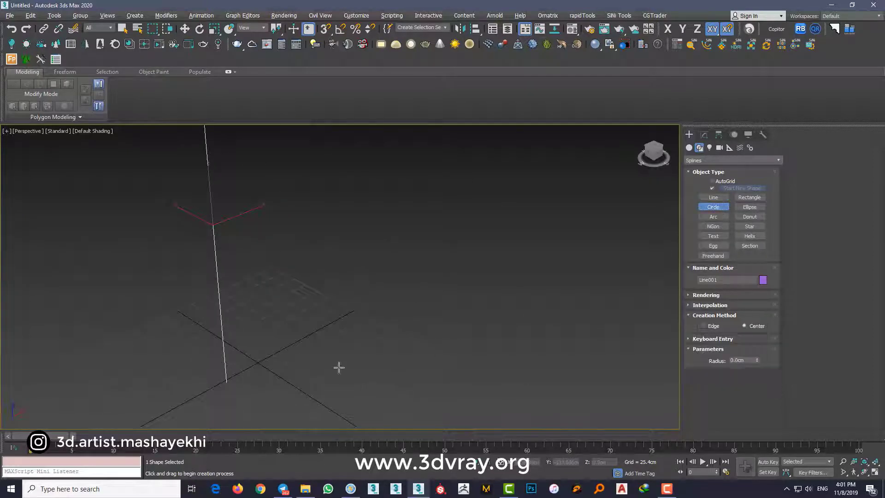
pyautogui.moveTo(324, 360); pyautogui.dragTo(327, 372)
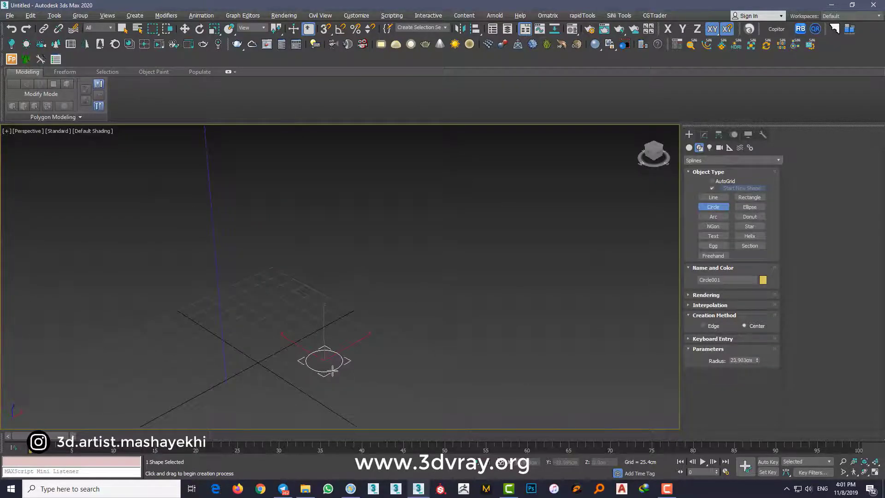
pyautogui.rightClick(340, 375)
# Clone the circle along the Y axis as one independent copy.
pyautogui.scroll(3, 316, 367)
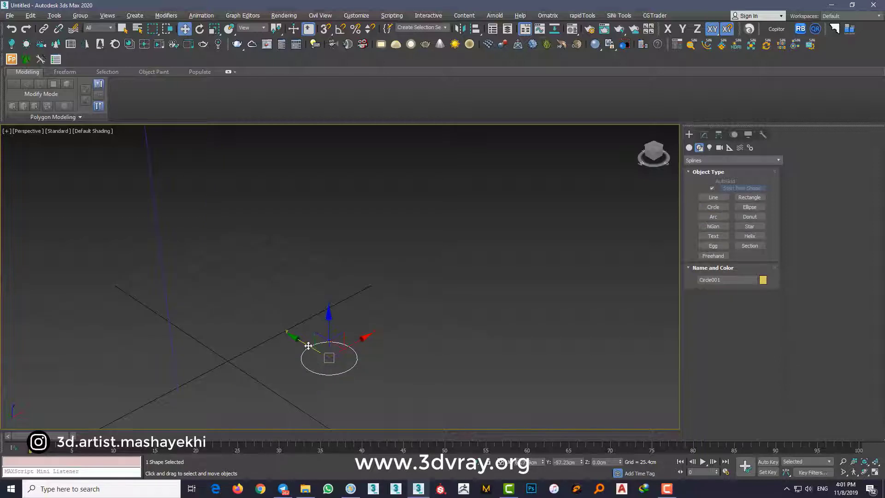
pyautogui.keyDown('shift'); pyautogui.moveTo(308, 346); pyautogui.dragTo(258, 317); pyautogui.keyUp('shift')
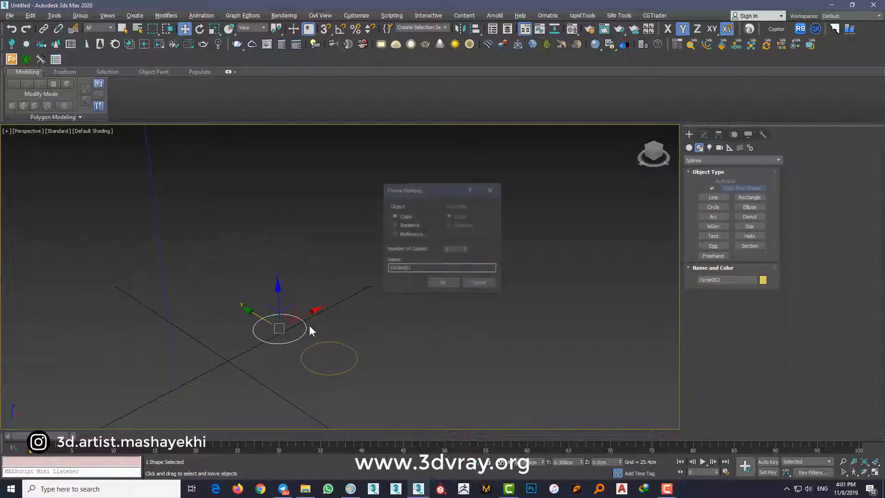
pyautogui.click(443, 281)
# Reduce the copied circle's radius to about 15.5 cm.
pyautogui.moveTo(328, 328)
pyautogui.keyDown('alt'); pyautogui.mouseDown(button='middle')
pyautogui.moveTo(297, 345)
pyautogui.moveTo(353, 294)
pyautogui.mouseUp(button='middle'); pyautogui.keyUp('alt')
pyautogui.scroll(3, 296, 345)
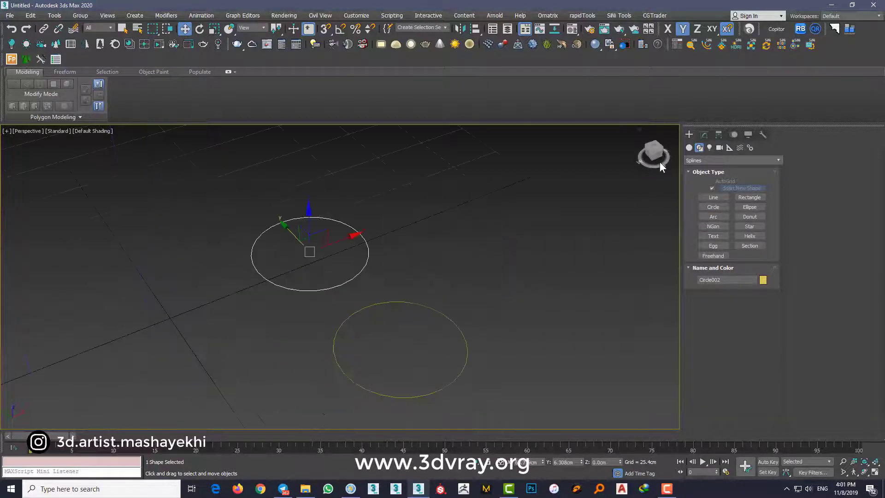
pyautogui.click(704, 134)
pyautogui.moveTo(757, 390); pyautogui.dragTo(757, 411)
pyautogui.scroll(-2, 382, 258)
pyautogui.moveTo(382, 258); pyautogui.dragTo(423, 327, button='middle')
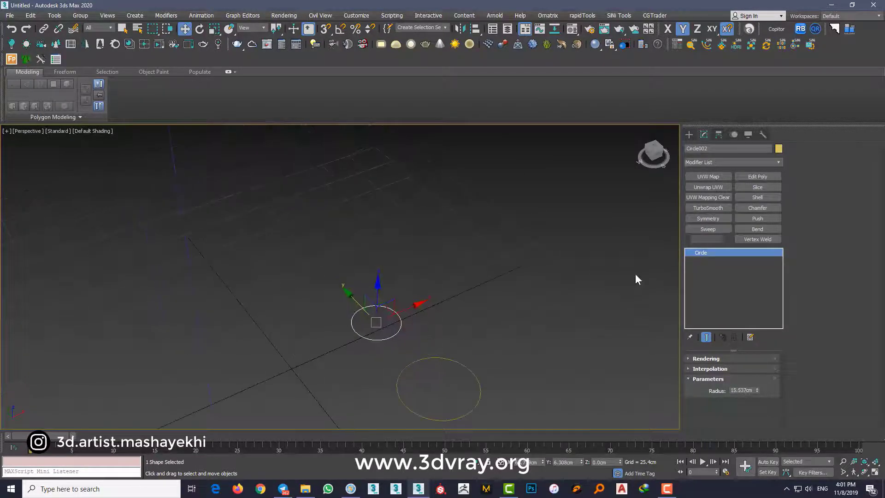
# Draw a six-point star behind the smaller circle with radii of about 13.25 cm and 9.9 cm.
pyautogui.click(689, 135)
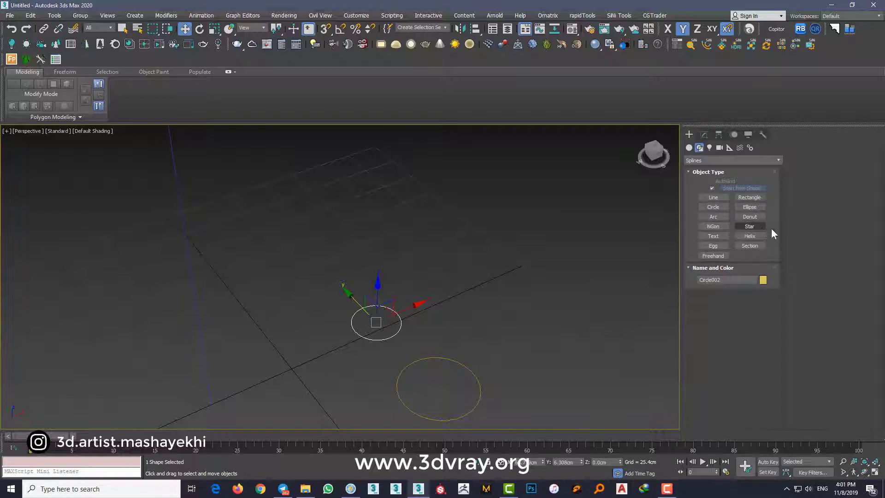
pyautogui.click(754, 227)
pyautogui.scroll(2, 358, 273)
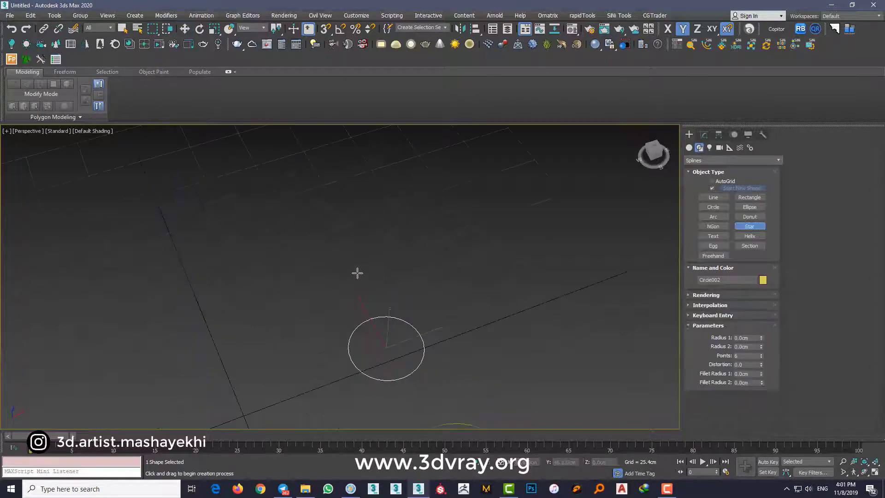
pyautogui.moveTo(350, 281); pyautogui.dragTo(353, 292)
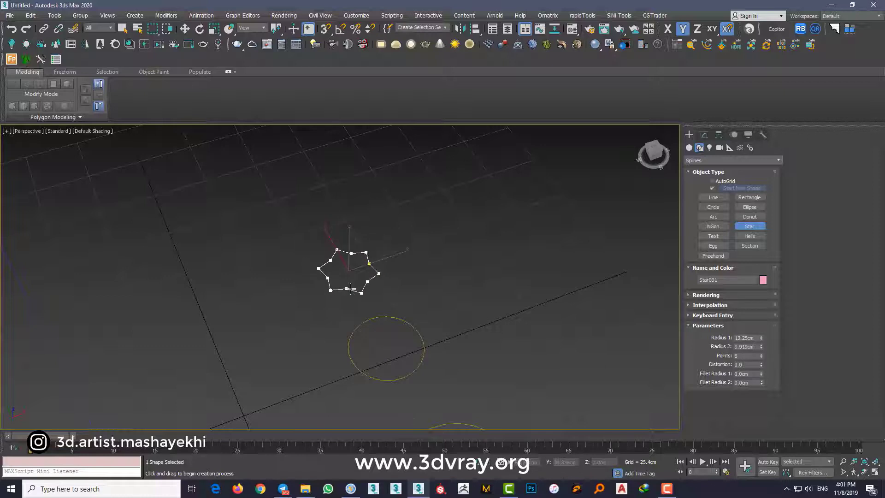
pyautogui.click(351, 289)
pyautogui.rightClick(352, 289)
# Align the star to the smaller circle so both share the same centre.
pyautogui.moveTo(360, 291)
pyautogui.mouseDown(button='middle')
pyautogui.moveTo(351, 284)
pyautogui.moveTo(362, 279)
pyautogui.mouseUp(button='middle')
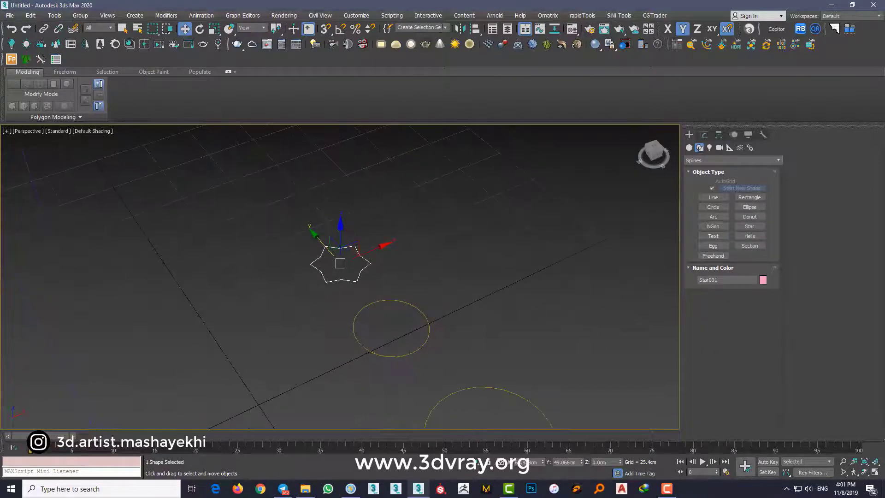
pyautogui.click(476, 29)
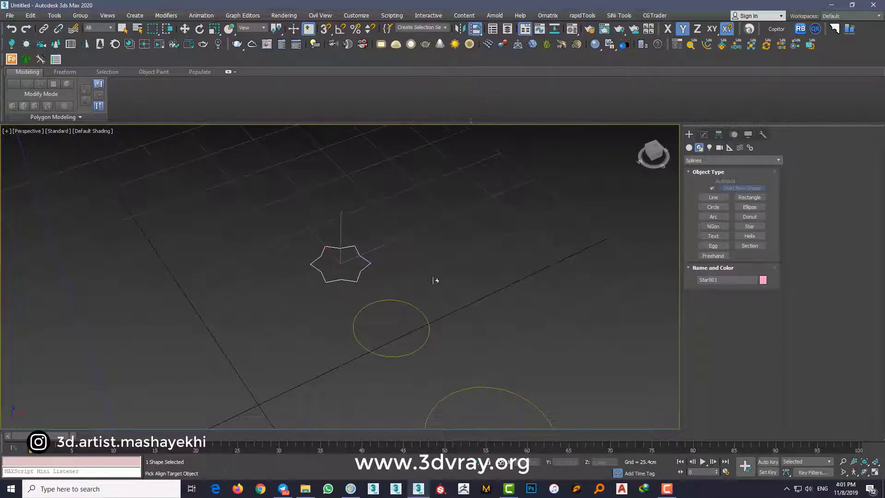
pyautogui.click(419, 354)
pyautogui.rightClick(444, 326)
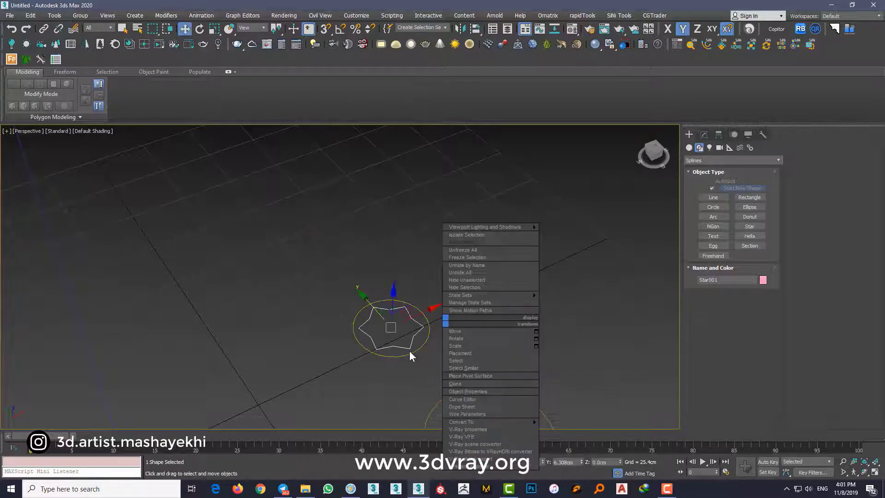
# Set the star's radii to about 15.5 cm and 10.9 cm and its number of points to 10, working in the Top view.
pyautogui.press('t')
pyautogui.press('z')
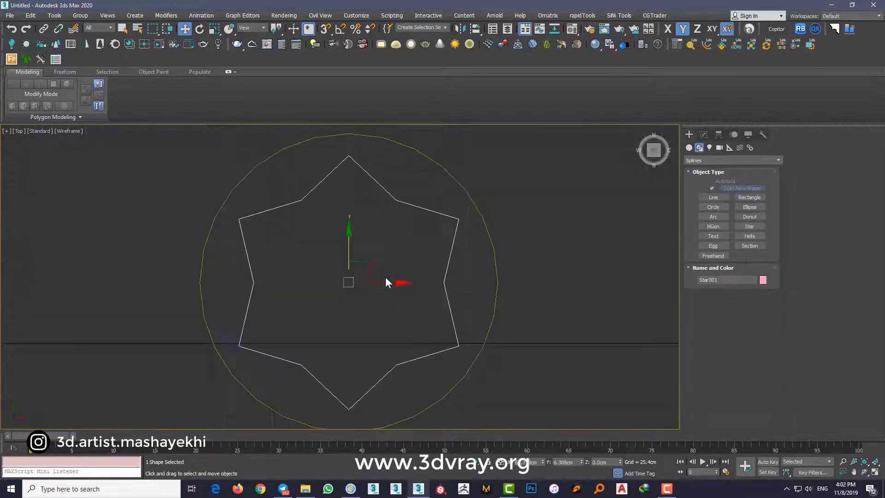
pyautogui.scroll(-5, 405, 285)
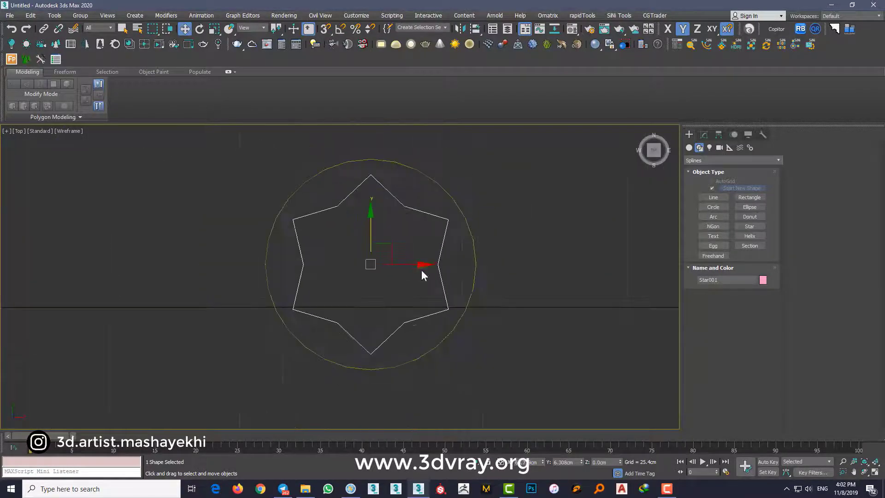
pyautogui.click(704, 134)
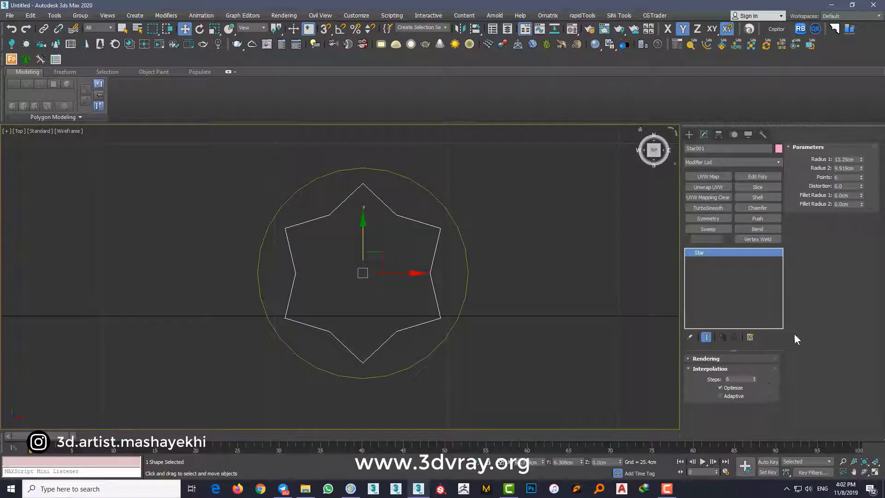
pyautogui.moveTo(862, 169); pyautogui.dragTo(860, 152)
pyautogui.click(845, 178)
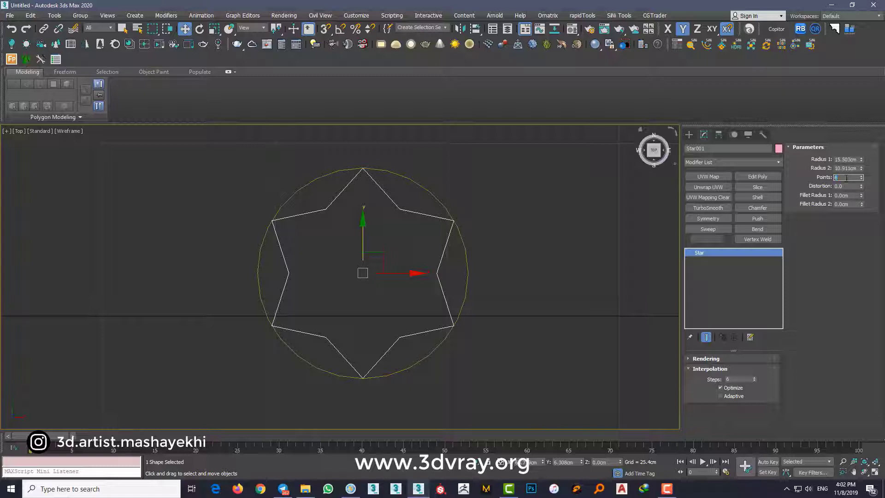
pyautogui.press('Return')
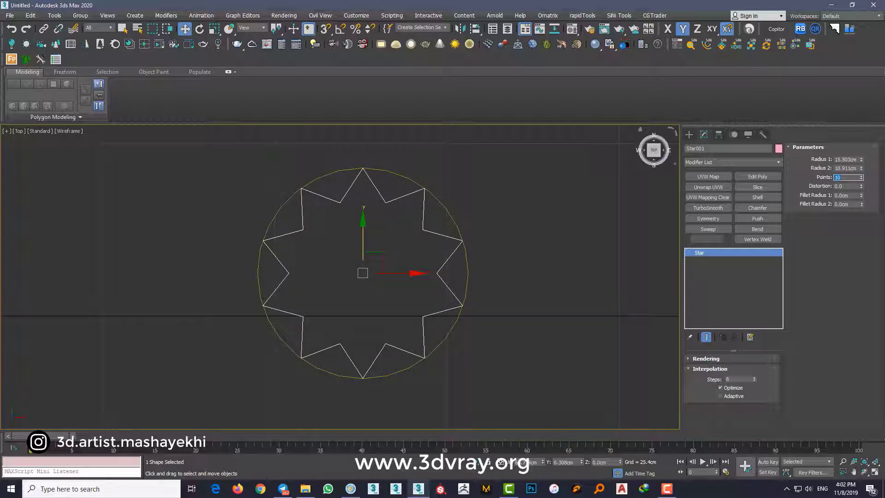
# Round the star's tips and inner corners by setting both fillet radii to 2 cm.
pyautogui.moveTo(861, 196); pyautogui.dragTo(809, 197)
pyautogui.write('3')
pyautogui.press('Tab')
pyautogui.write('2')
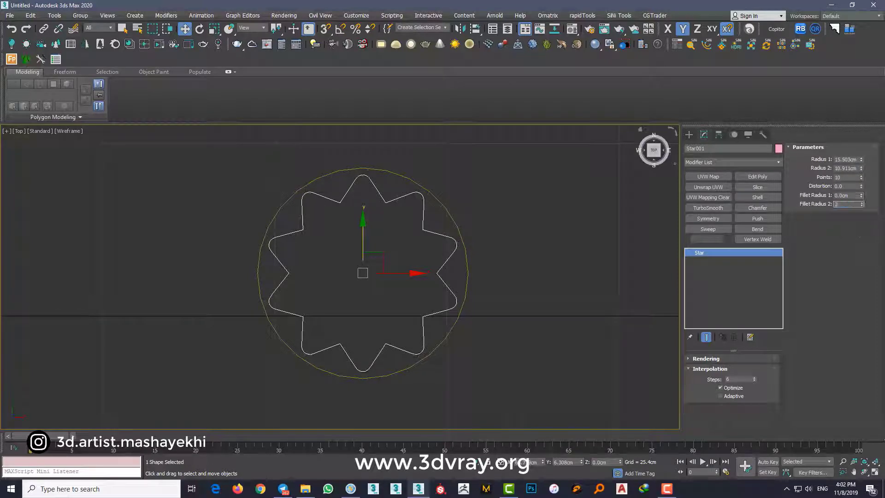
pyautogui.press('Return')
# Enlarge the star's radii to about 16.3 cm and 12.3 cm so the rounded tips reach the surrounding circle.
pyautogui.scroll(6, 286, 265)
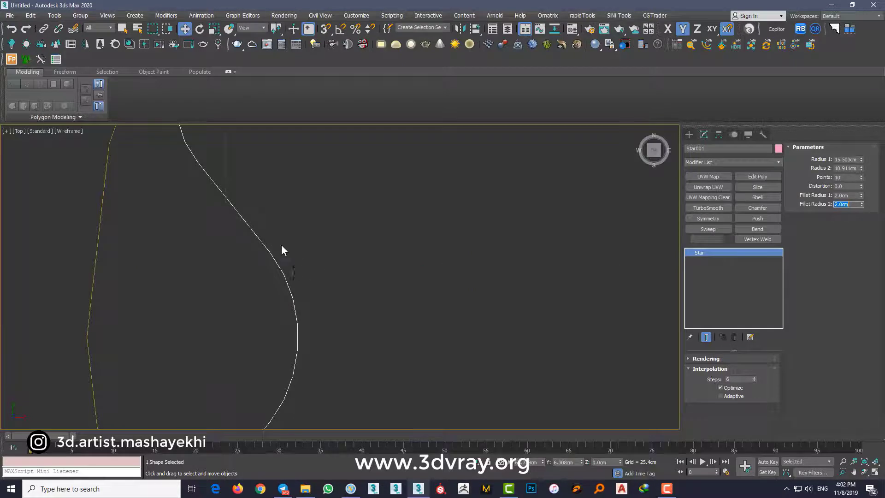
pyautogui.scroll(-5, 305, 237)
pyautogui.moveTo(350, 251); pyautogui.dragTo(300, 275, button='middle')
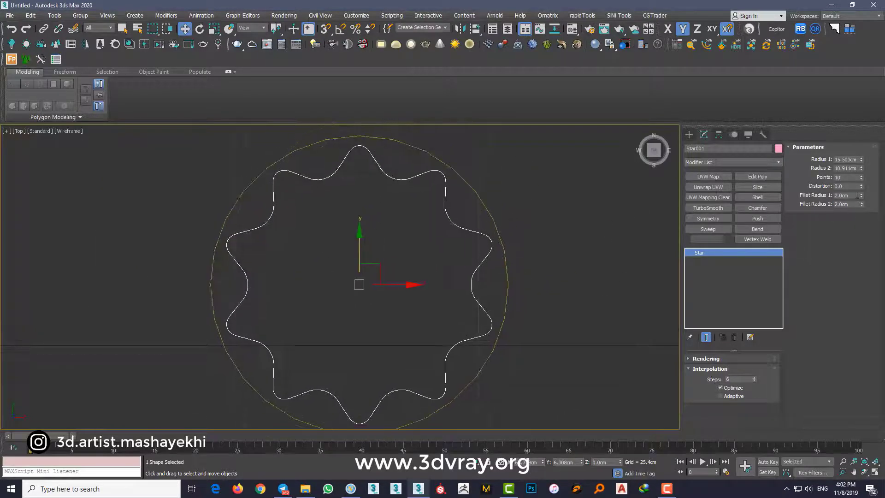
pyautogui.moveTo(860, 167); pyautogui.dragTo(864, 159)
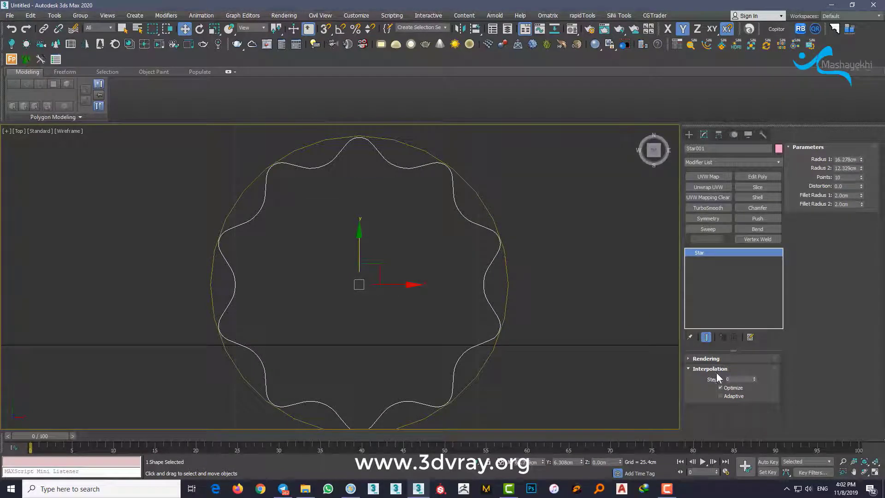
# Turn on adaptive interpolation for the small circle and for the large circle.
pyautogui.click(506, 303)
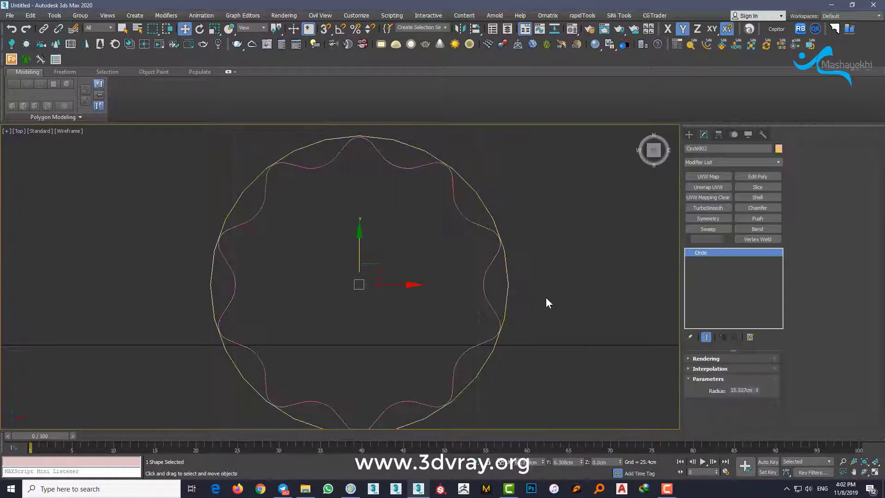
pyautogui.click(711, 369)
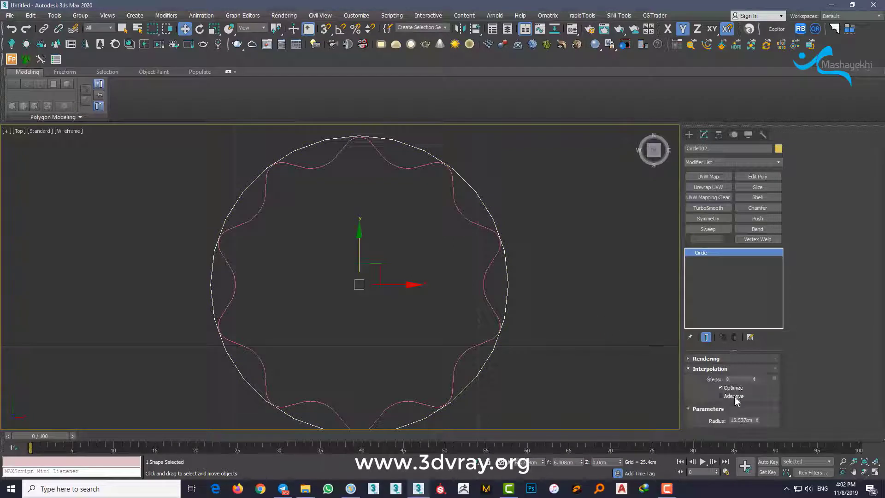
pyautogui.click(735, 395)
pyautogui.scroll(-2, 518, 340)
pyautogui.moveTo(519, 344); pyautogui.dragTo(489, 160, button='middle')
pyautogui.scroll(-1, 487, 291)
pyautogui.moveTo(487, 290); pyautogui.dragTo(485, 238, button='middle')
pyautogui.click(508, 308)
pyautogui.click(721, 395)
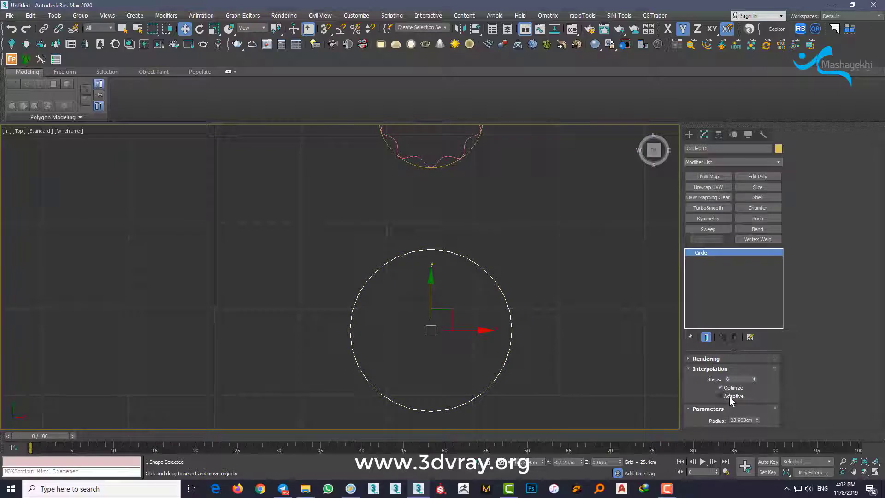
# Move the star along the Y axis out of the small circle so the three profiles stand apart.
pyautogui.click(689, 135)
pyautogui.moveTo(493, 244); pyautogui.dragTo(512, 297, button='middle')
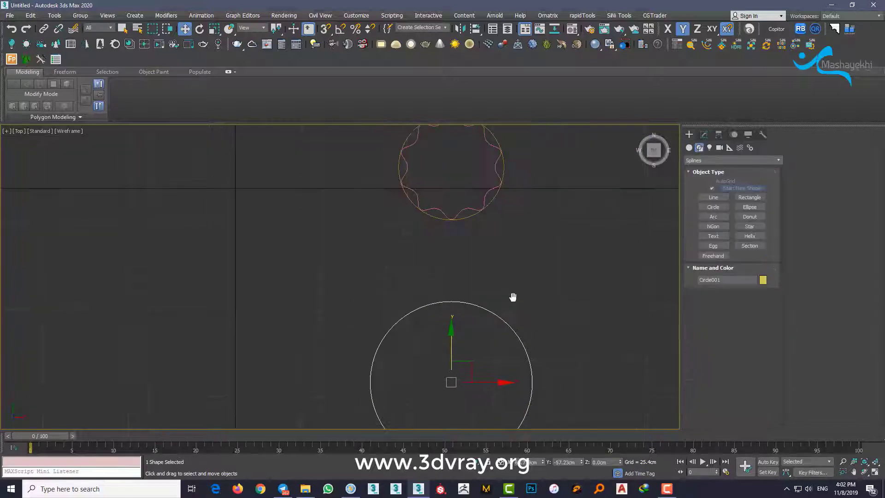
pyautogui.scroll(-2, 513, 297)
pyautogui.press('p')
pyautogui.press('z')
pyautogui.scroll(2, 461, 323)
pyautogui.scroll(-5, 415, 321)
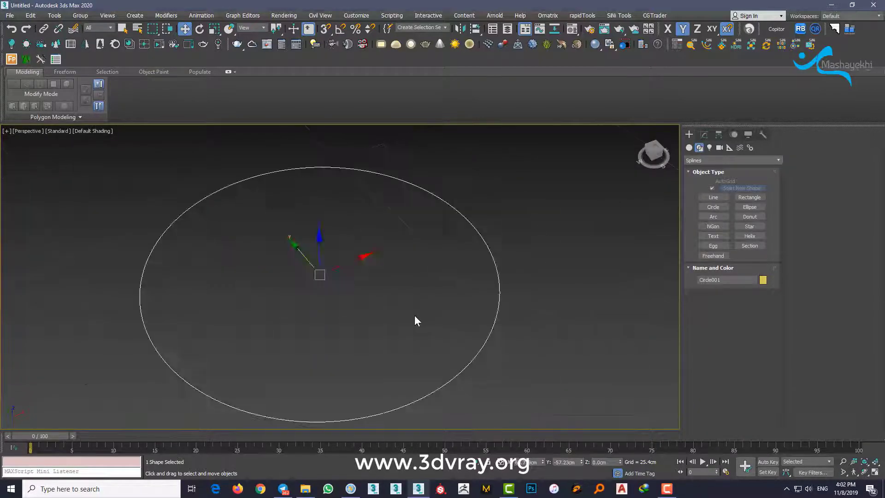
pyautogui.scroll(3, 368, 269)
pyautogui.click(368, 269)
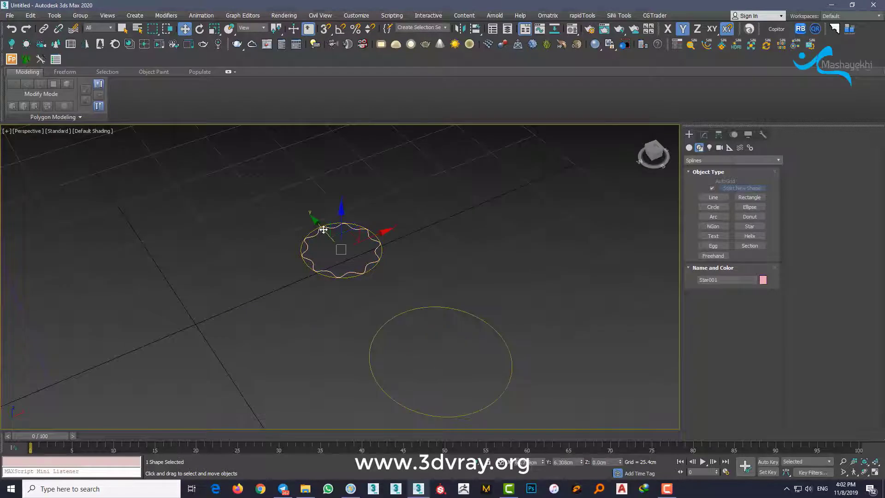
pyautogui.moveTo(367, 269); pyautogui.dragTo(305, 199)
# Create a Loft compound object from the vertical line, using the large circle as its cross-section at the start of the path.
pyautogui.scroll(-3, 294, 276)
pyautogui.moveTo(294, 283); pyautogui.dragTo(374, 318, button='middle')
pyautogui.click(387, 316)
pyautogui.click(313, 314)
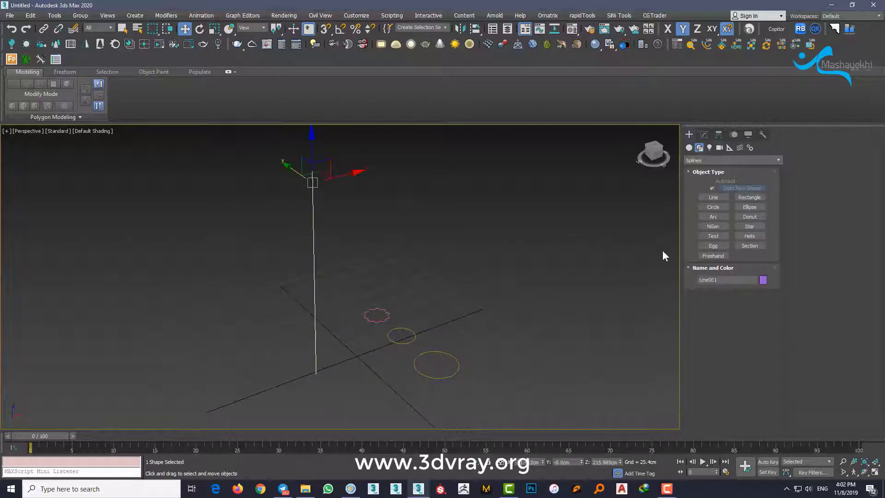
pyautogui.click(689, 147)
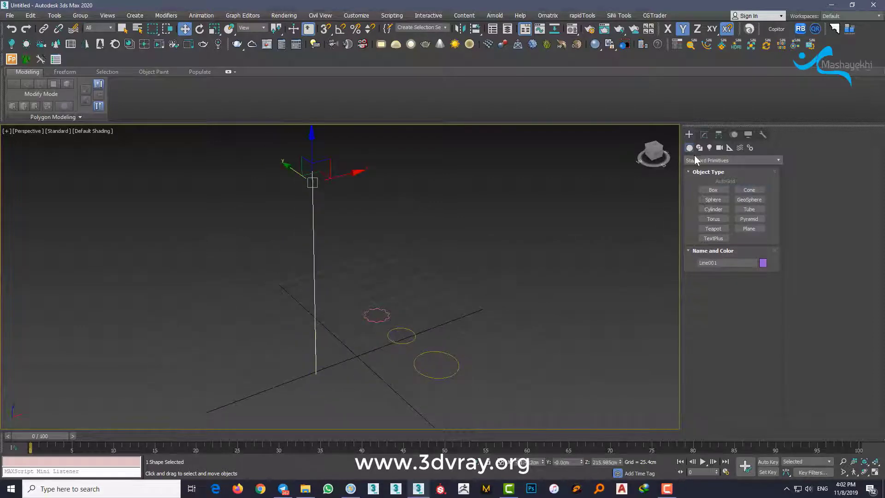
pyautogui.click(701, 160)
pyautogui.click(708, 187)
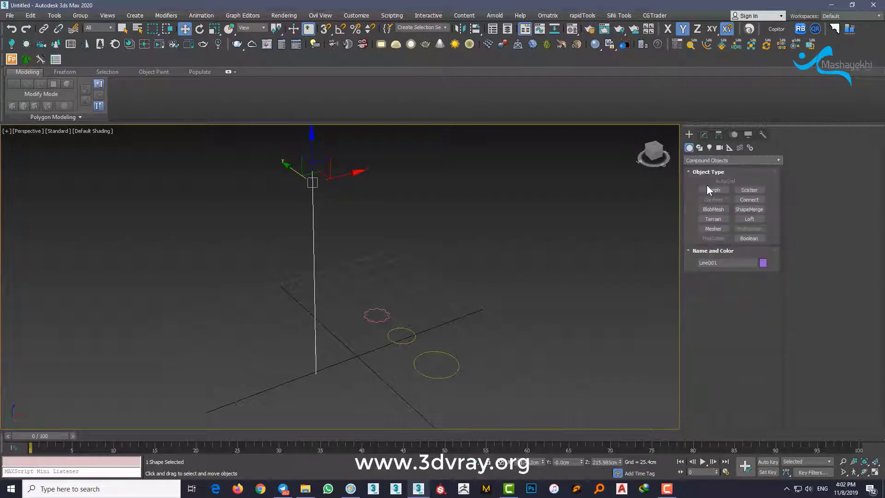
pyautogui.click(757, 220)
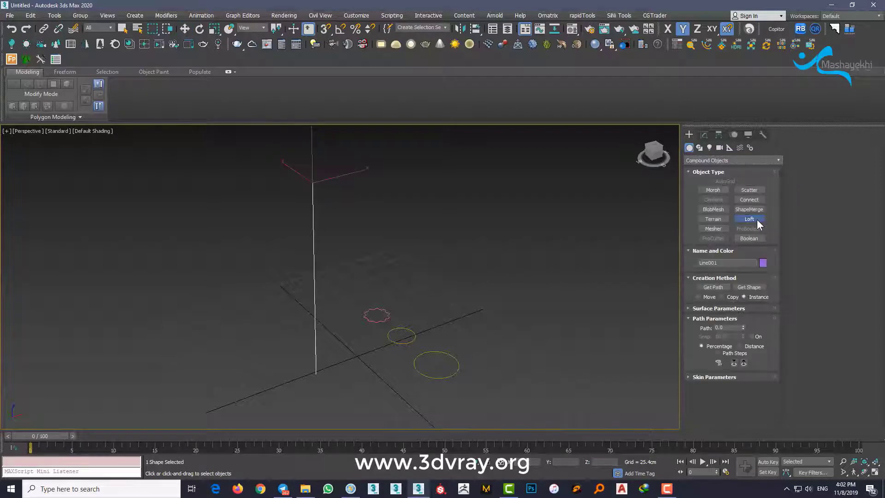
pyautogui.click(756, 289)
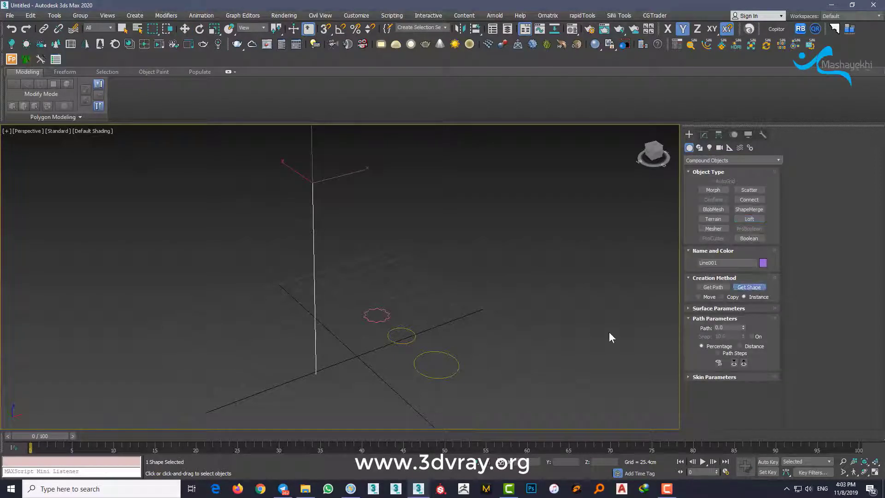
pyautogui.click(454, 371)
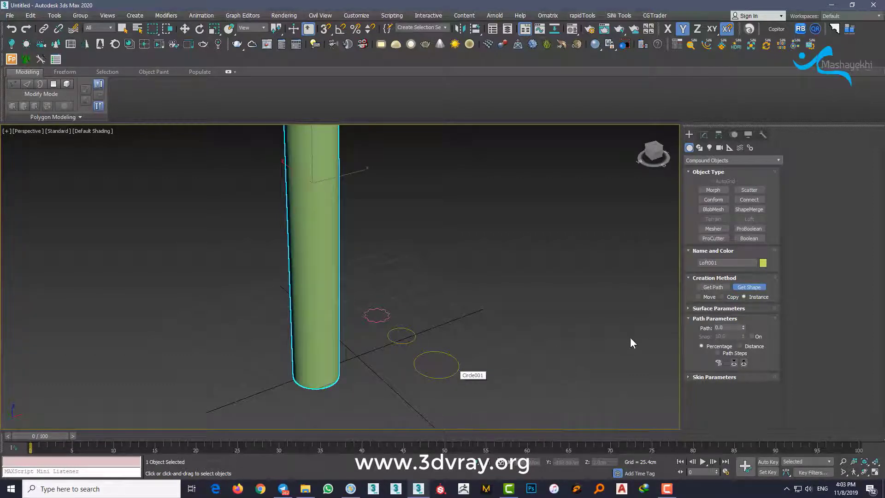
# Set the loft's path level to 20 percent and add the small circle there as a cross-section, with the viewport in wireframe.
pyautogui.click(725, 328)
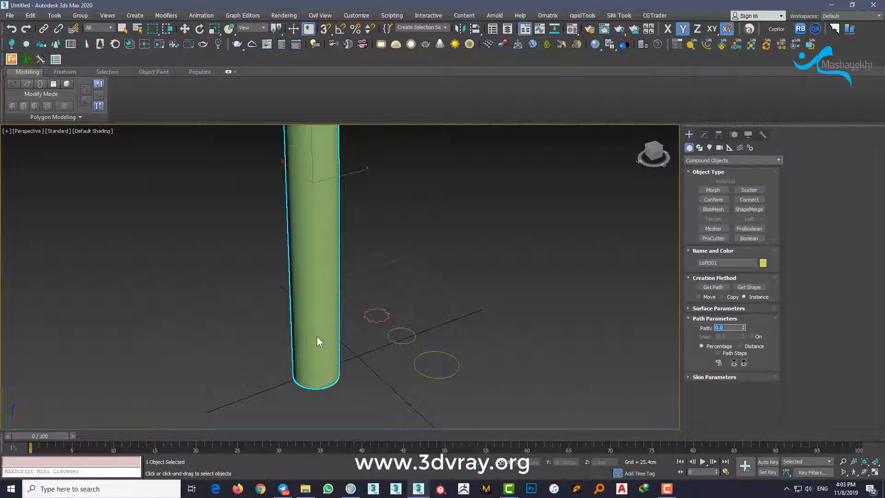
pyautogui.press('F3')
pyautogui.scroll(3, 318, 341)
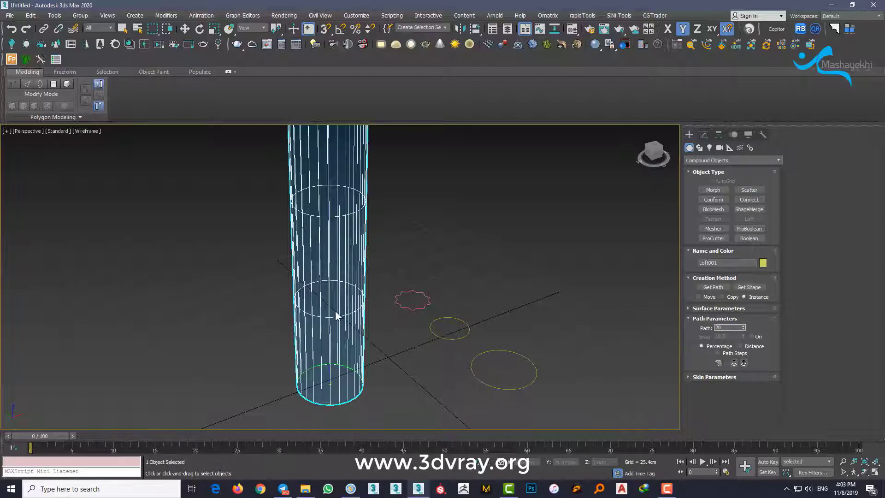
pyautogui.press('Return')
pyautogui.moveTo(346, 251); pyautogui.dragTo(384, 321, button='middle')
pyautogui.scroll(5, 358, 323)
pyautogui.scroll(-4, 372, 322)
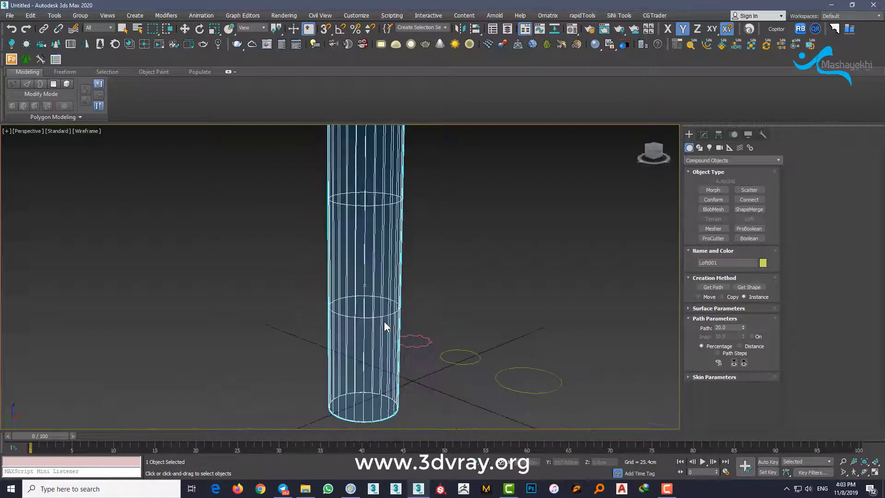
pyautogui.click(744, 286)
pyautogui.click(464, 357)
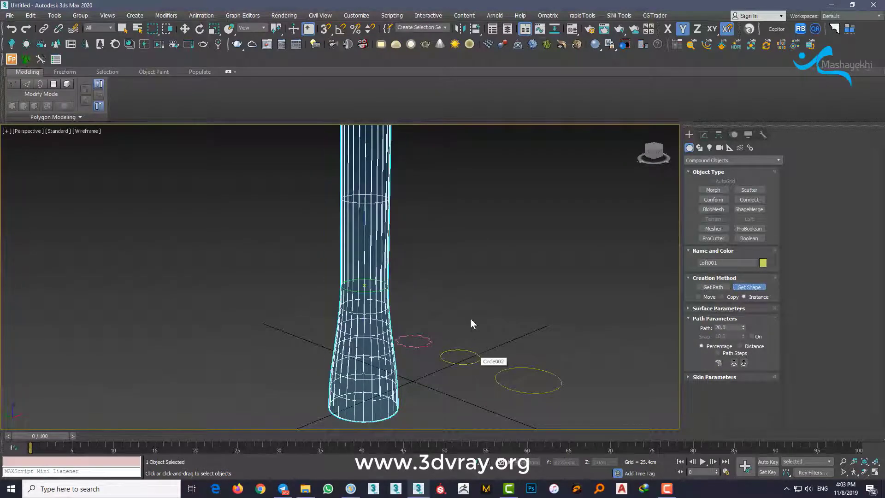
# Add the star as the loft's cross-section at 40 percent of the path and return the viewport to shaded display.
pyautogui.keyDown('alt'); pyautogui.moveTo(470, 317); pyautogui.dragTo(455, 355, button='middle'); pyautogui.keyUp('alt')
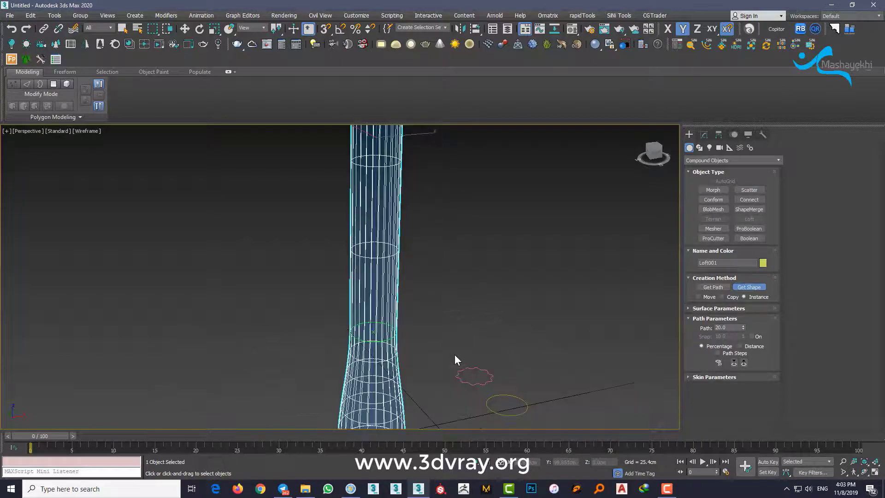
pyautogui.click(728, 327)
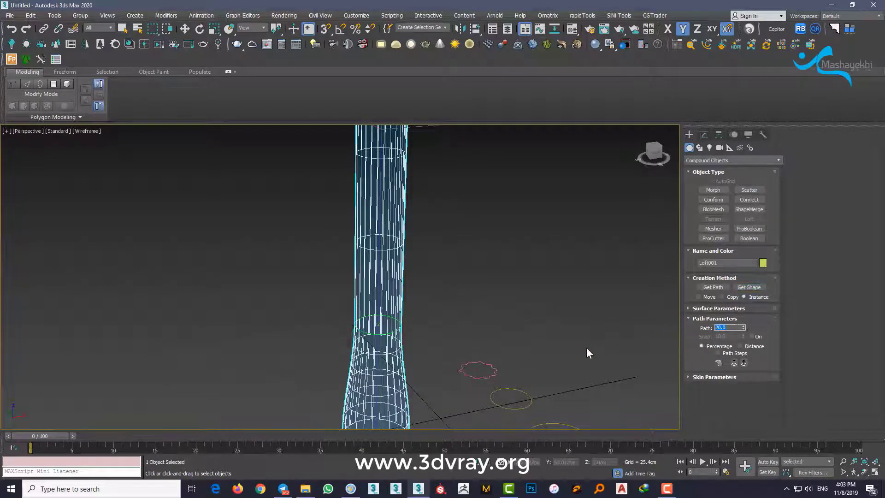
pyautogui.write('40')
pyautogui.press('Return')
pyautogui.click(744, 286)
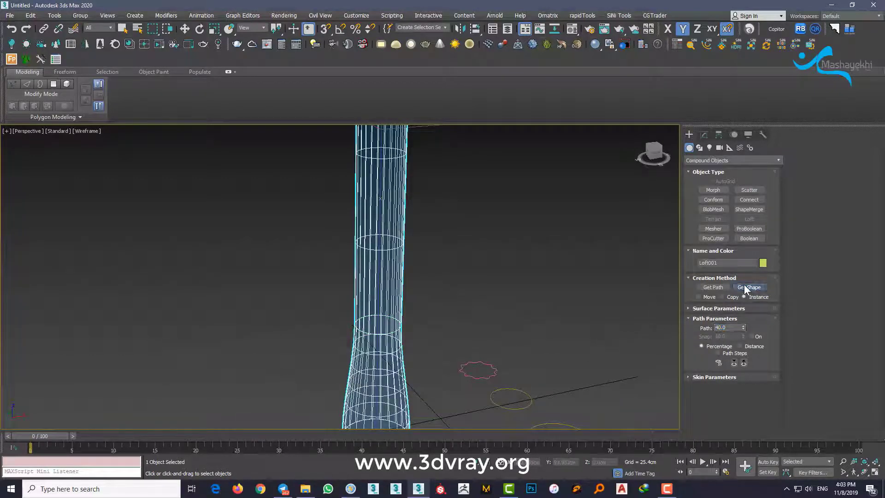
pyautogui.click(493, 374)
pyautogui.moveTo(414, 269); pyautogui.dragTo(414, 315, button='middle')
pyautogui.press('F3')
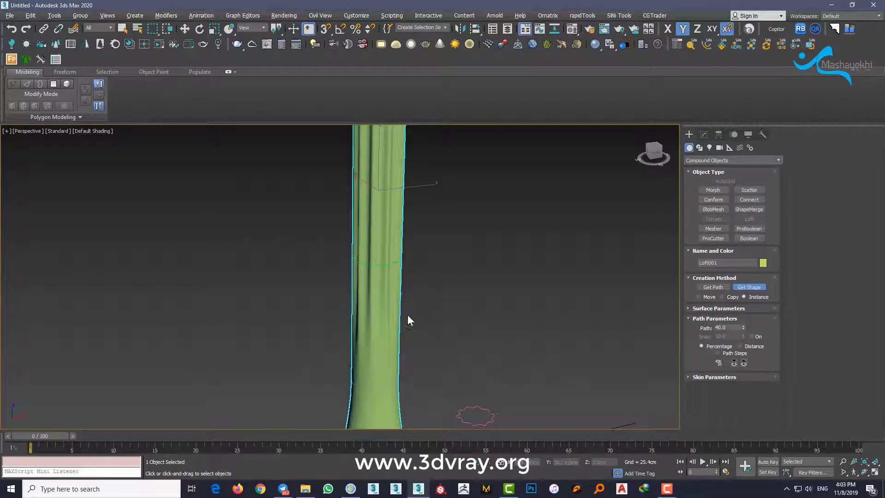
# Set the loft's path level to 60 percent and add the star there as another cross-section.
pyautogui.scroll(-4, 402, 303)
pyautogui.scroll(4, 417, 292)
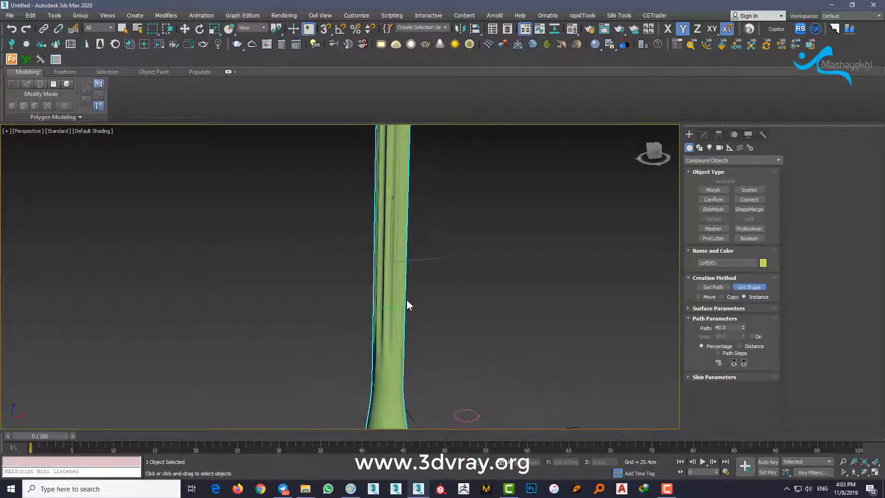
pyautogui.moveTo(407, 300); pyautogui.dragTo(412, 335, button='middle')
pyautogui.doubleClick(727, 328)
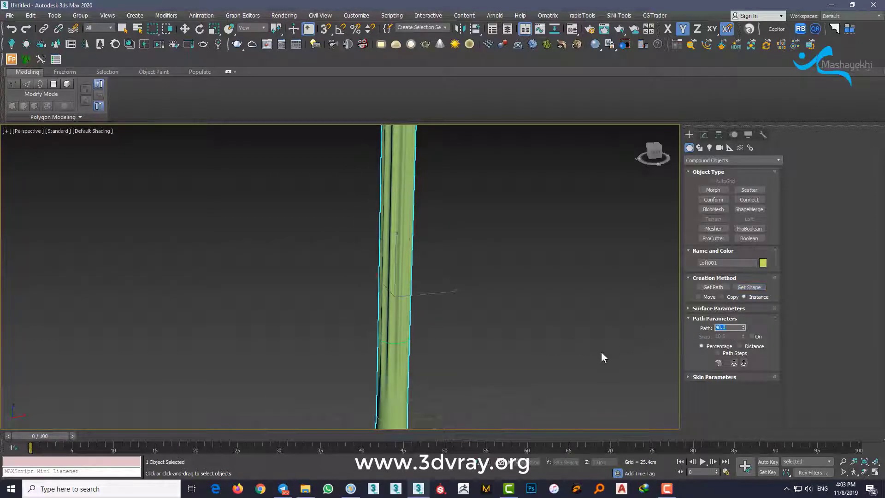
pyautogui.write('60')
pyautogui.press('Return')
pyautogui.moveTo(603, 350); pyautogui.dragTo(537, 295, button='middle')
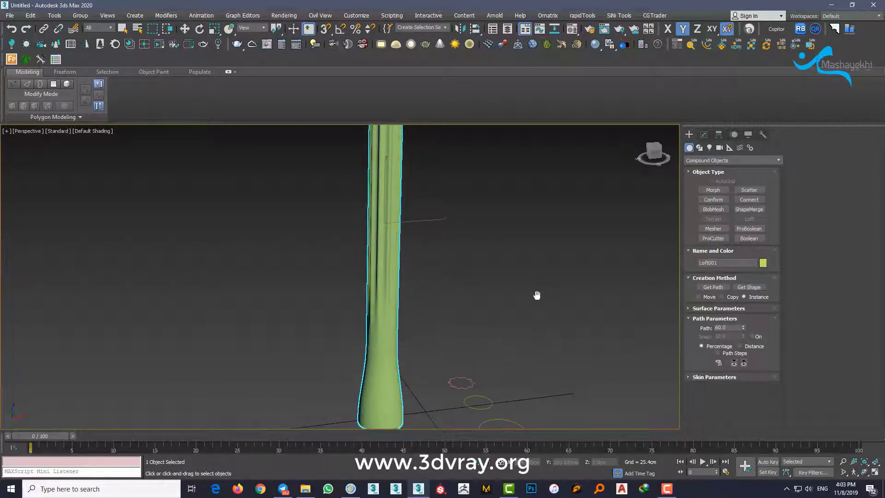
pyautogui.click(751, 287)
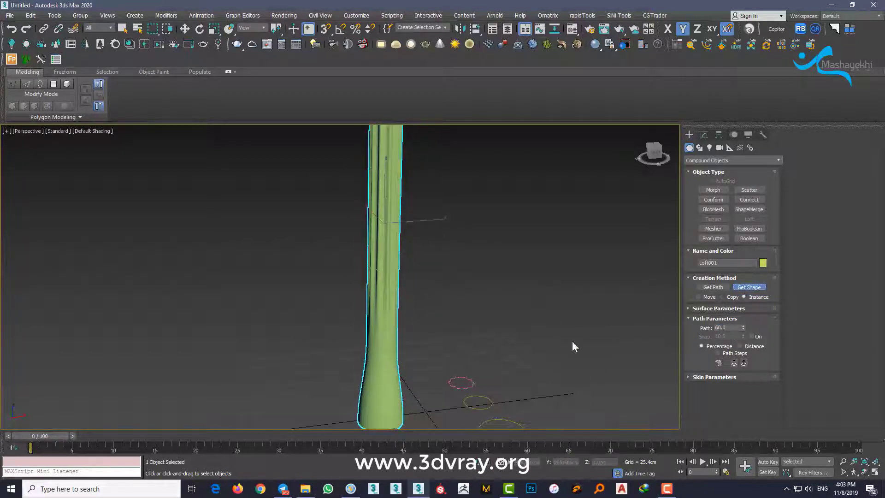
pyautogui.click(471, 385)
# Switch the perspective viewport's shading to Clay and leave shape picking for the move tool.
pyautogui.moveTo(427, 231); pyautogui.dragTo(427, 288, button='middle')
pyautogui.moveTo(397, 249); pyautogui.dragTo(377, 199, button='middle')
pyautogui.scroll(-3, 443, 282)
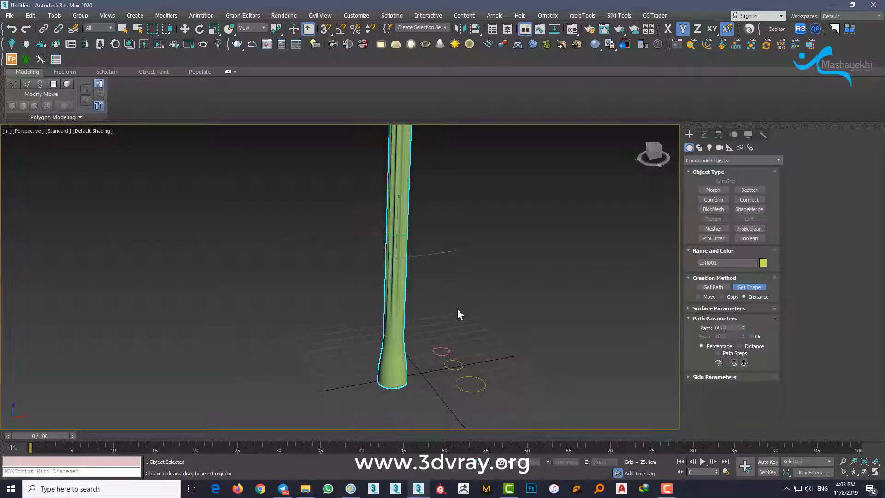
pyautogui.click(87, 131)
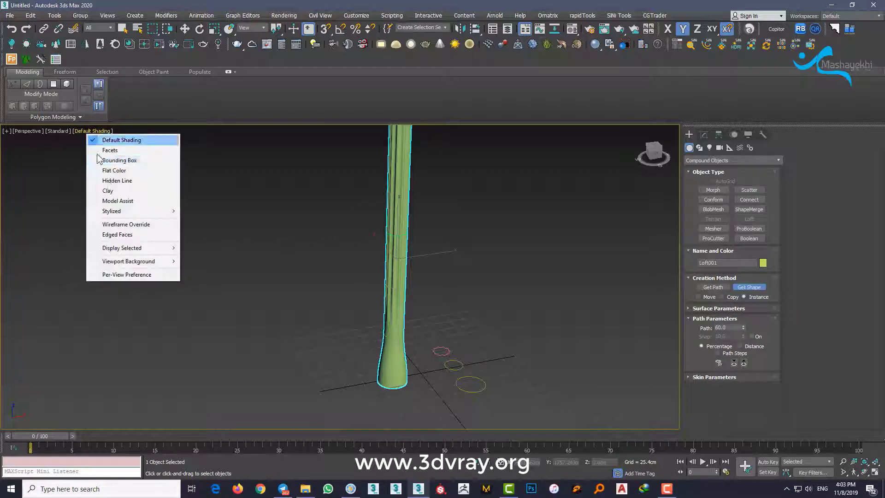
pyautogui.click(113, 188)
pyautogui.scroll(1, 445, 355)
pyautogui.press('w')
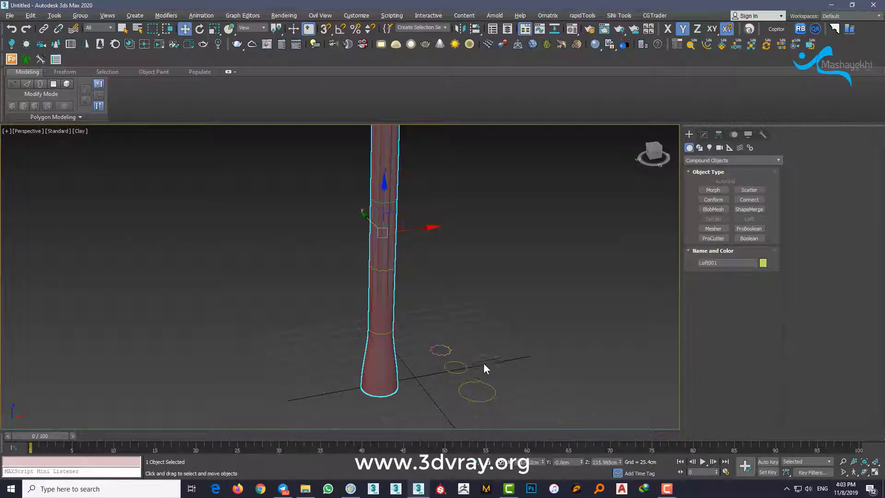
# Select the loft for modification and add the small circle as its cross-section at 80 percent of the path.
pyautogui.click(386, 308)
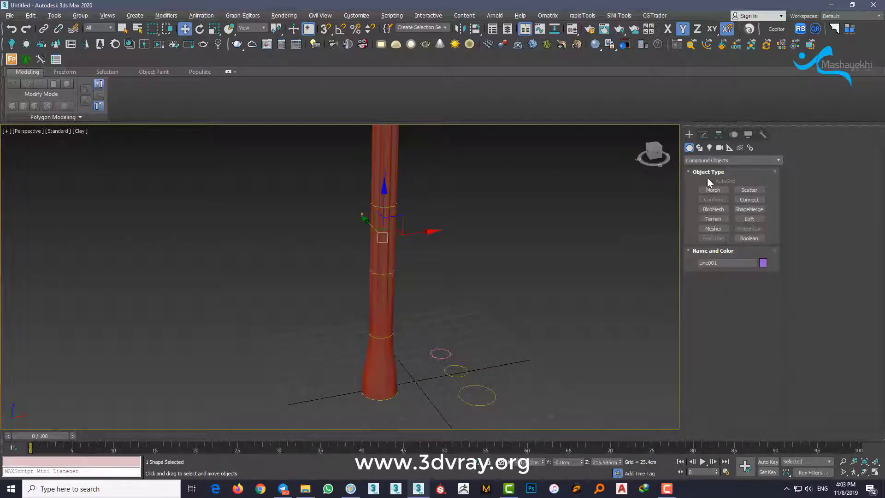
pyautogui.click(703, 135)
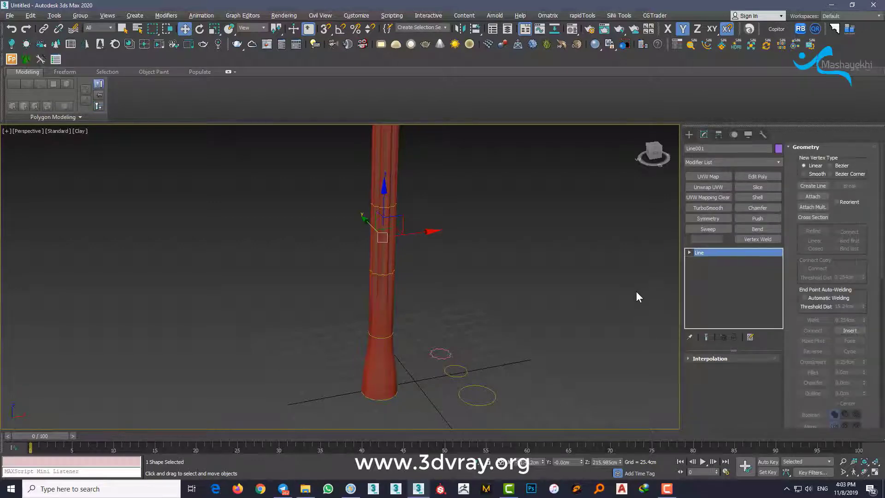
pyautogui.click(385, 297)
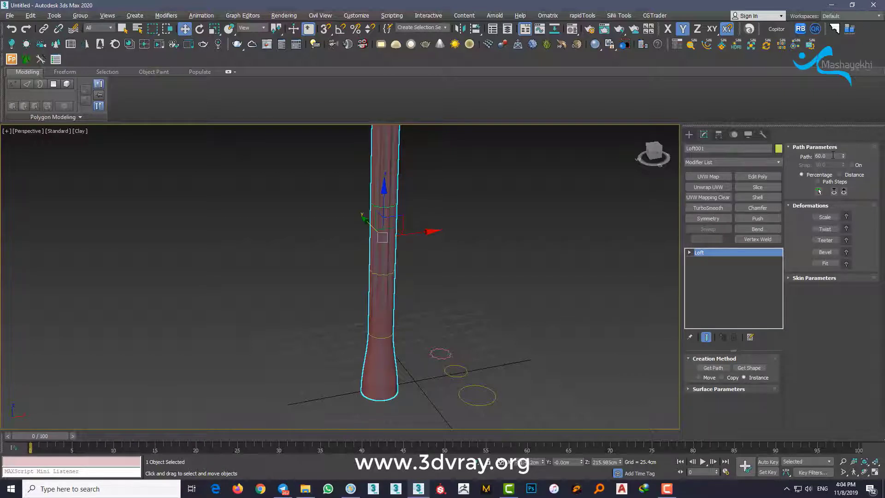
pyautogui.moveTo(833, 156); pyautogui.dragTo(808, 157)
pyautogui.click(760, 367)
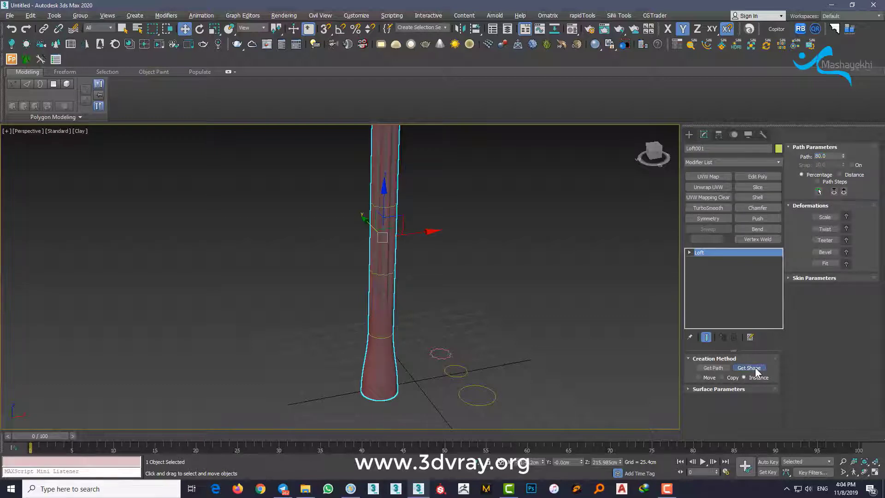
pyautogui.click(466, 375)
# Set the loft's path level to 90 percent and add the large circle there as the cross-section of the widened top.
pyautogui.moveTo(431, 208); pyautogui.dragTo(449, 203, button='middle')
pyautogui.moveTo(832, 156); pyautogui.dragTo(800, 155)
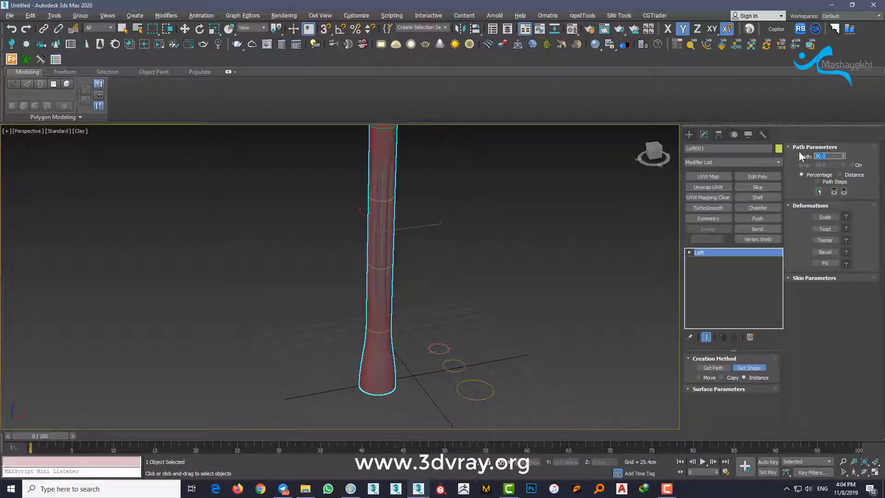
pyautogui.moveTo(619, 262); pyautogui.dragTo(607, 316, button='middle')
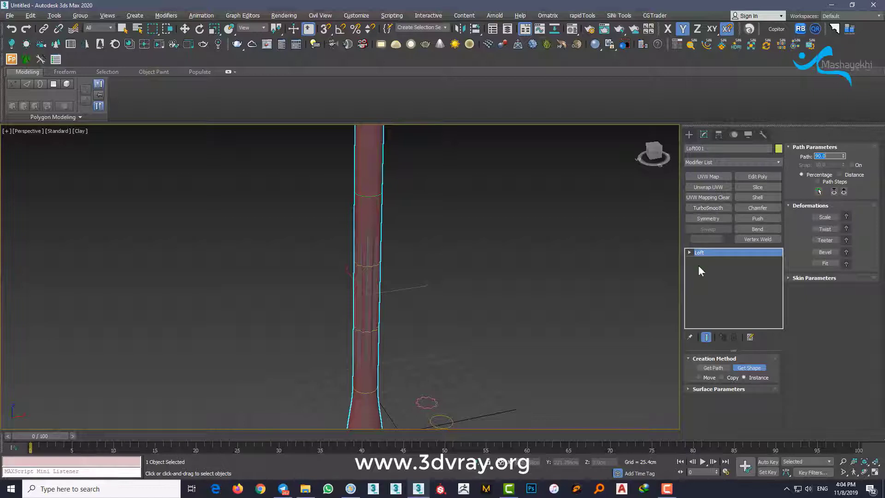
pyautogui.click(751, 368)
pyautogui.moveTo(588, 337); pyautogui.dragTo(576, 242, button='middle')
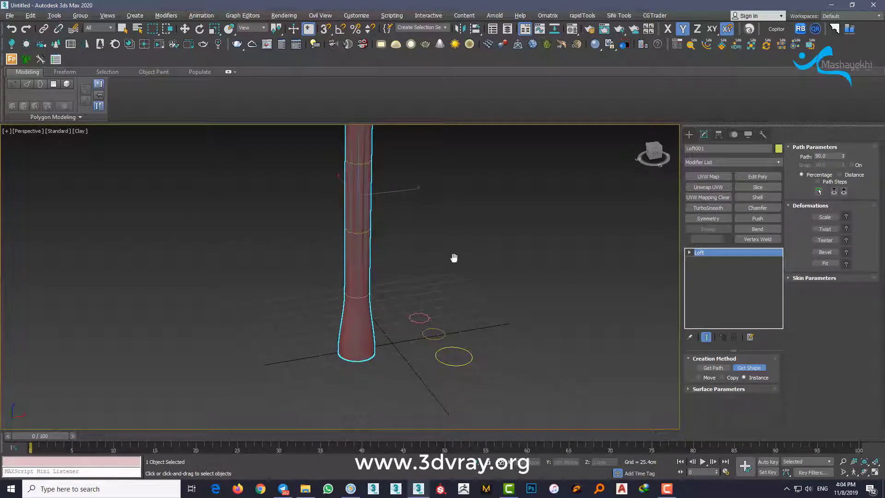
pyautogui.keyDown('alt'); pyautogui.moveTo(454, 256); pyautogui.dragTo(475, 305, button='middle'); pyautogui.keyUp('alt')
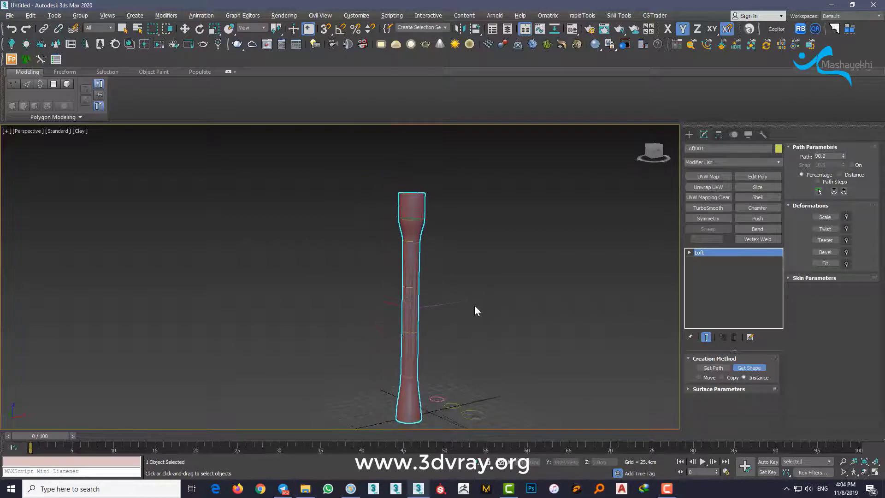
pyautogui.press('w')
# Enter the loft's Shape level and copy the large base circle upward as an instance to about path level 12.9.
pyautogui.moveTo(490, 336); pyautogui.dragTo(475, 299, button='middle')
pyautogui.scroll(5, 388, 392)
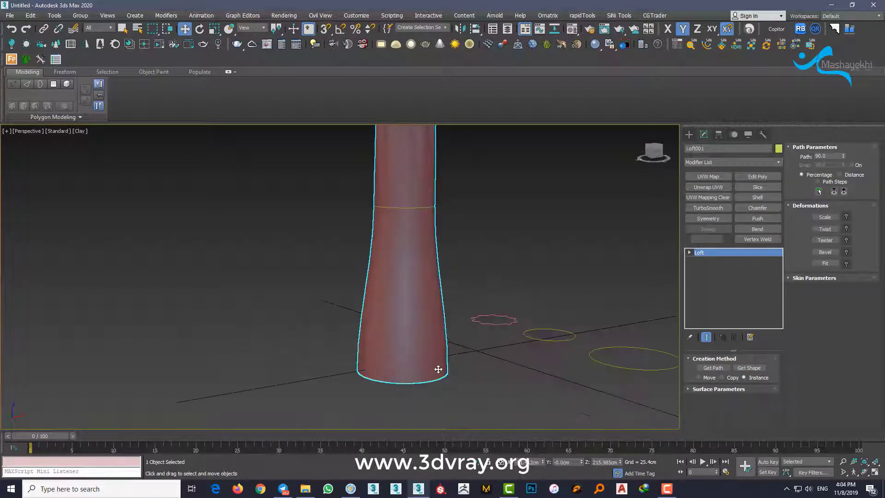
pyautogui.click(689, 134)
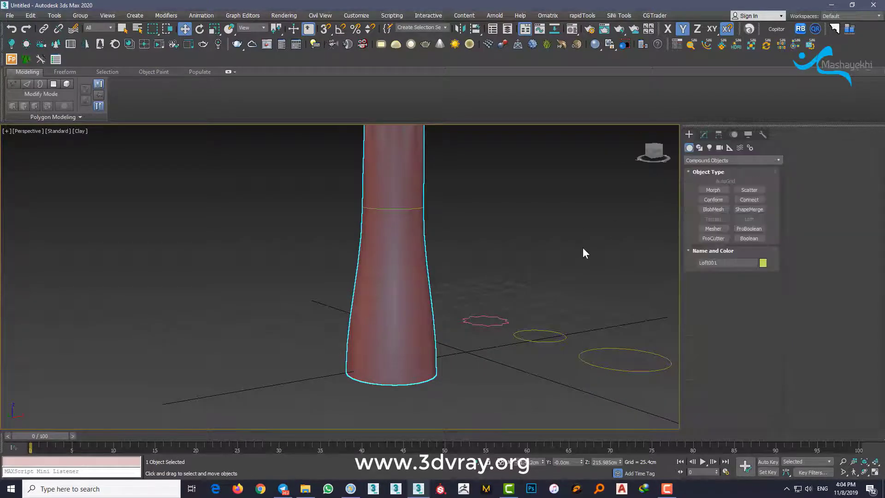
pyautogui.click(704, 134)
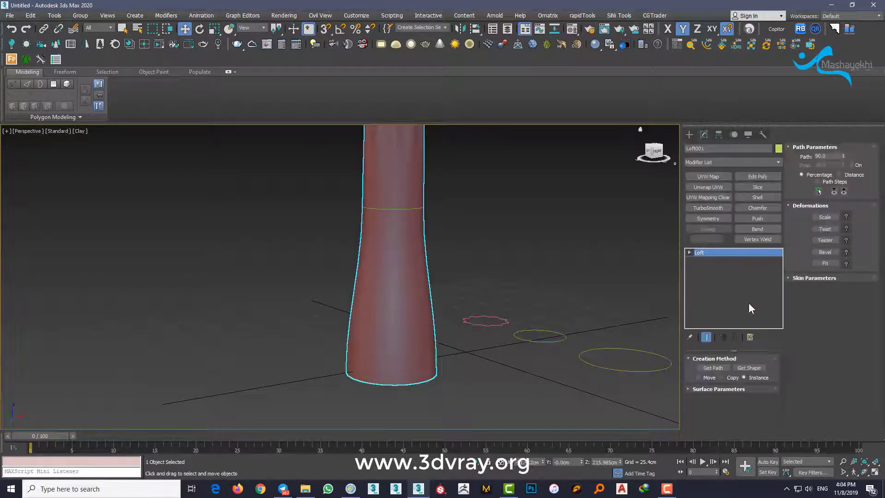
pyautogui.click(706, 260)
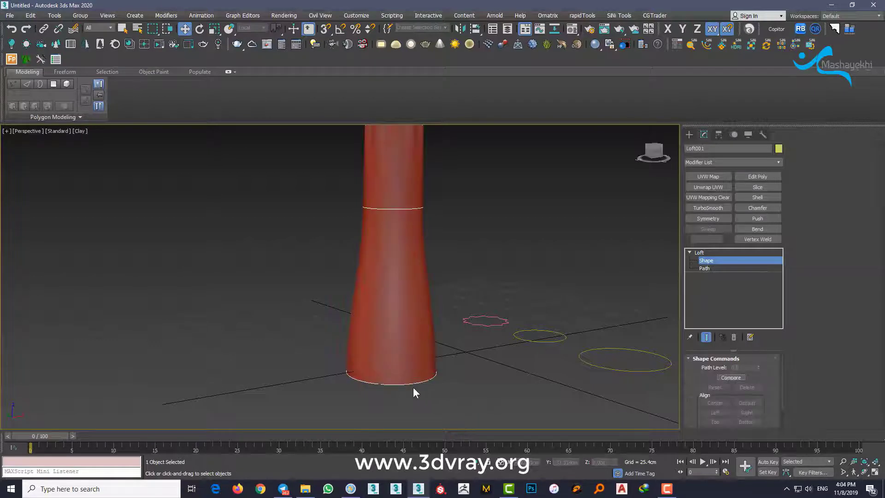
pyautogui.click(416, 373)
pyautogui.moveTo(412, 372); pyautogui.dragTo(415, 375, button='middle')
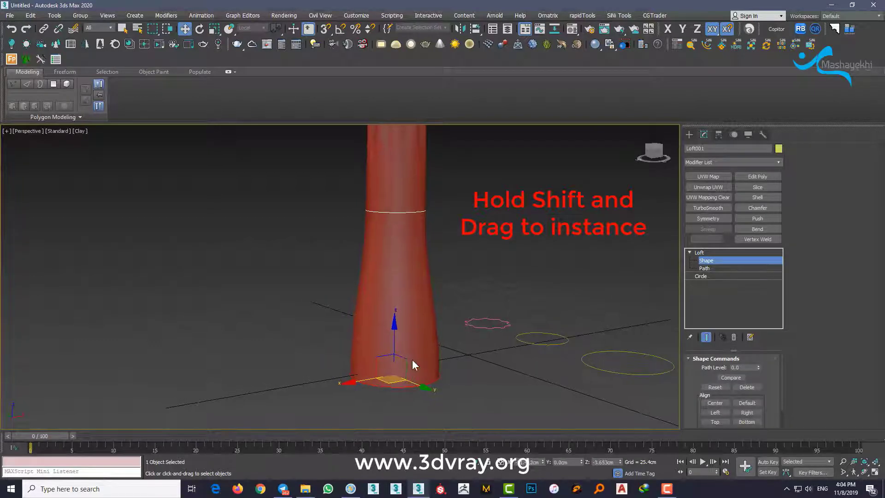
pyautogui.keyDown('shift'); pyautogui.moveTo(394, 343); pyautogui.dragTo(412, 243); pyautogui.keyUp('shift')
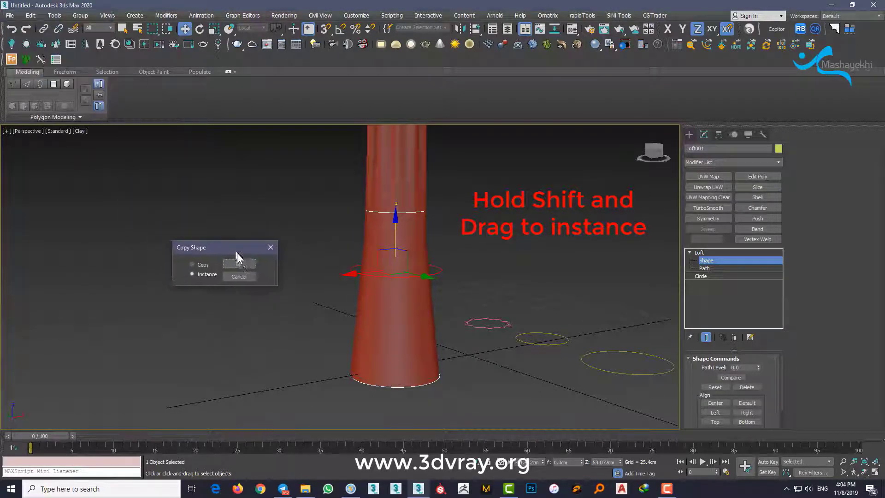
pyautogui.click(241, 263)
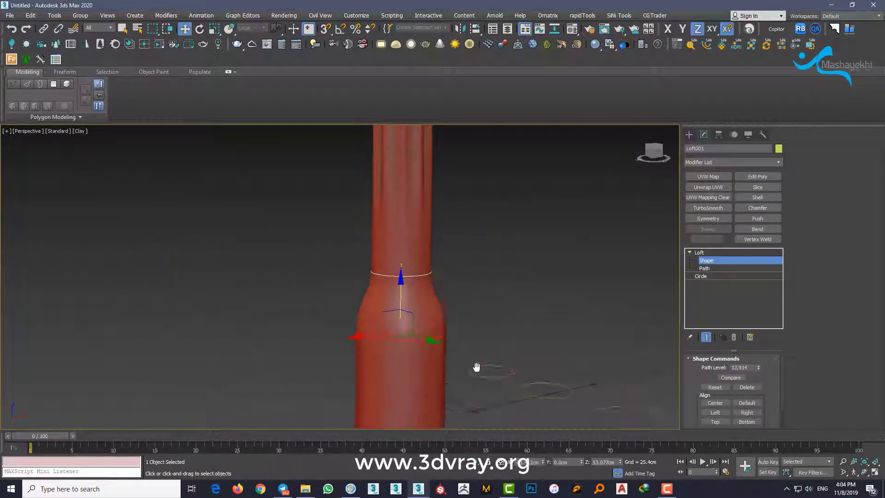
# Lower the small-circle section above the base to about path level 17.5 and the lower star section to about 18.5.
pyautogui.scroll(-3, 476, 361)
pyautogui.scroll(5, 428, 330)
pyautogui.moveTo(428, 329); pyautogui.dragTo(420, 311)
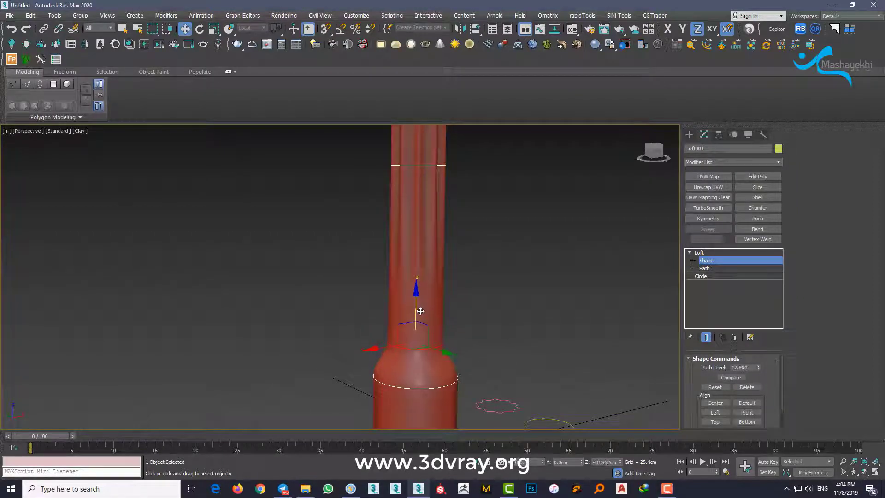
pyautogui.click(419, 167)
pyautogui.moveTo(434, 171); pyautogui.dragTo(438, 199, button='middle')
pyautogui.moveTo(425, 154); pyautogui.dragTo(443, 278)
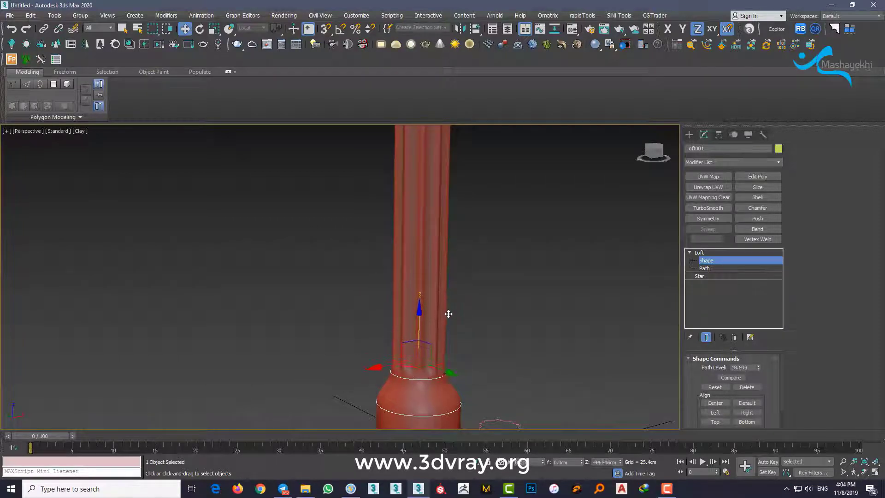
# Raise the upper star section to just below the upper small circle, at about path level 78.1.
pyautogui.scroll(-5, 428, 299)
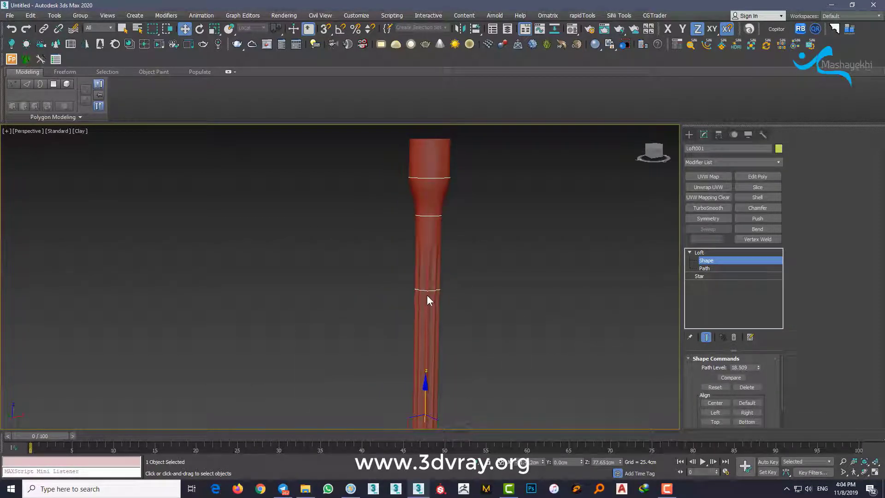
pyautogui.moveTo(427, 299); pyautogui.dragTo(429, 244)
pyautogui.scroll(-4, 422, 272)
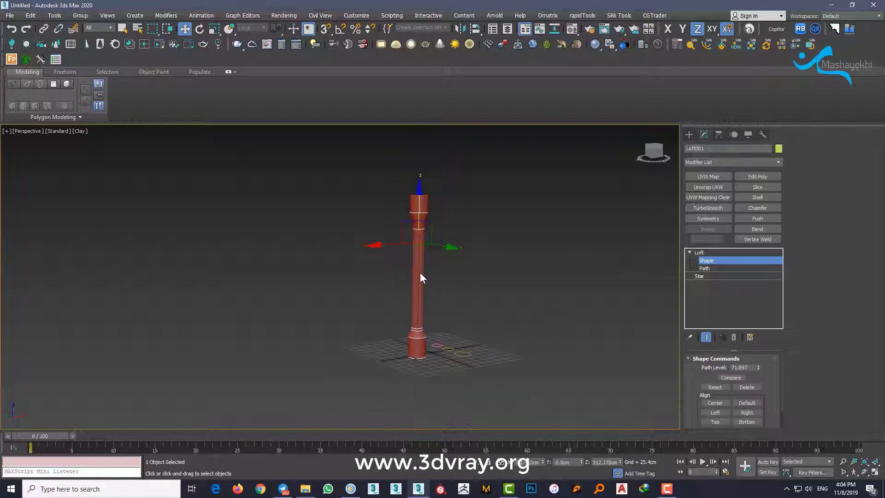
pyautogui.scroll(6, 421, 276)
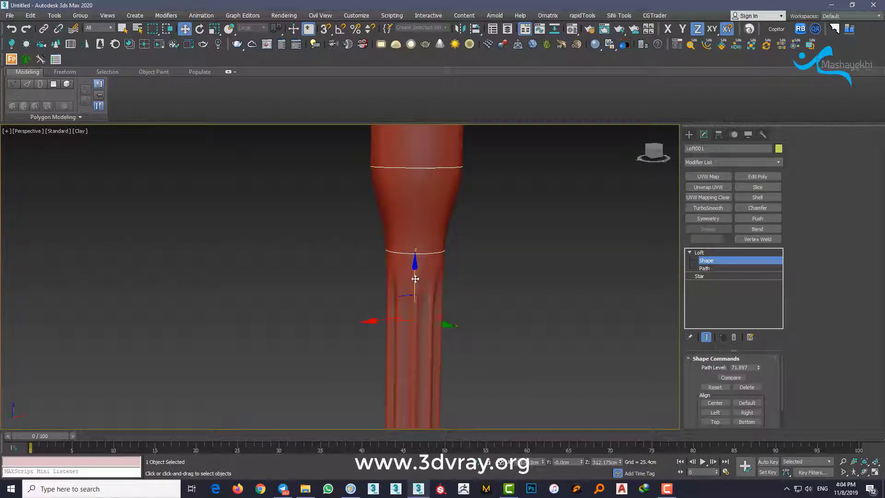
pyautogui.moveTo(415, 279); pyautogui.dragTo(430, 231)
# Lower the large-circle section of the column's widened top to about path level 83.
pyautogui.moveTo(431, 202); pyautogui.dragTo(435, 248, button='middle')
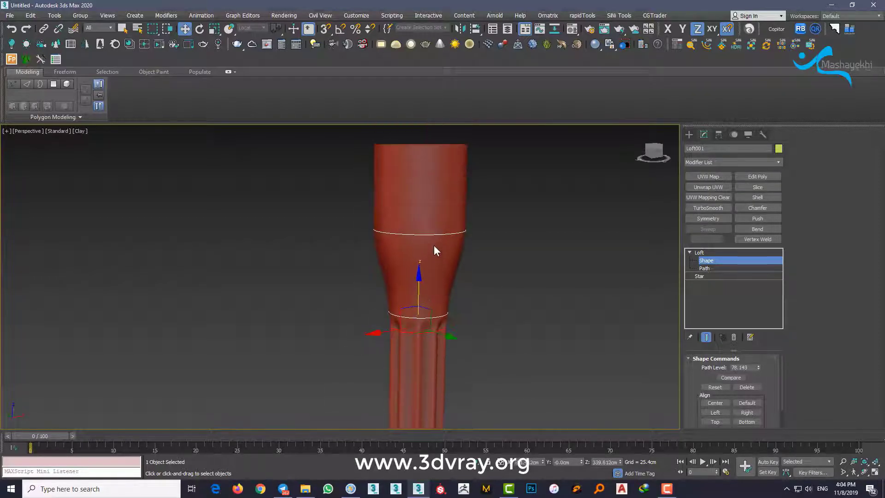
pyautogui.moveTo(437, 235); pyautogui.dragTo(441, 293)
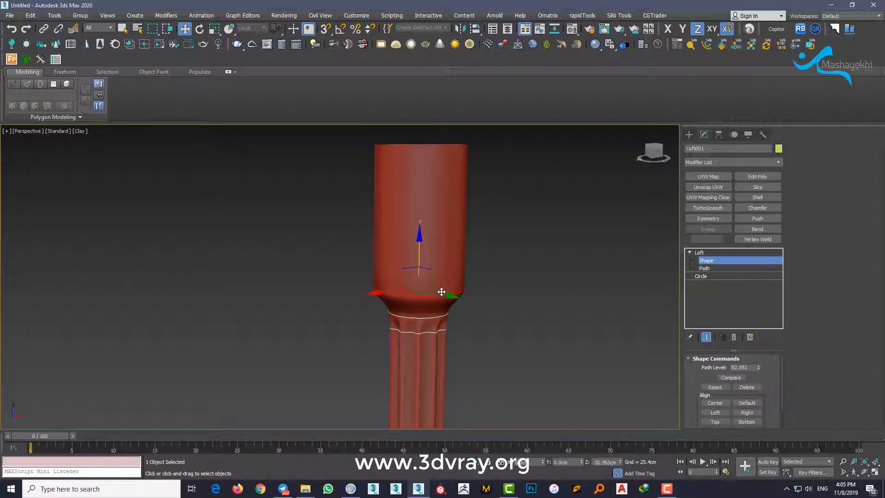
pyautogui.scroll(-6, 441, 292)
pyautogui.keyDown('alt'); pyautogui.moveTo(419, 305); pyautogui.dragTo(402, 275, button='middle'); pyautogui.keyUp('alt')
pyautogui.scroll(4, 401, 345)
pyautogui.keyDown('alt'); pyautogui.moveTo(397, 346); pyautogui.dragTo(389, 325, button='middle'); pyautogui.keyUp('alt')
pyautogui.scroll(1, 386, 366)
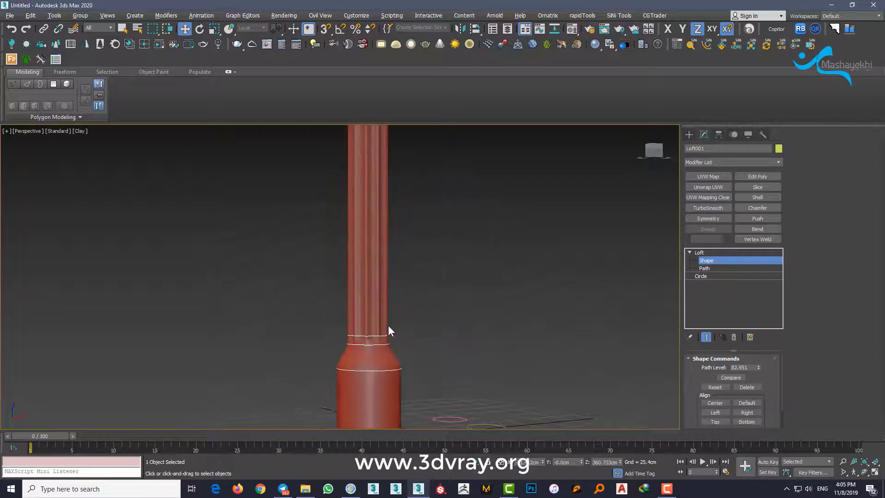
pyautogui.scroll(-4, 388, 330)
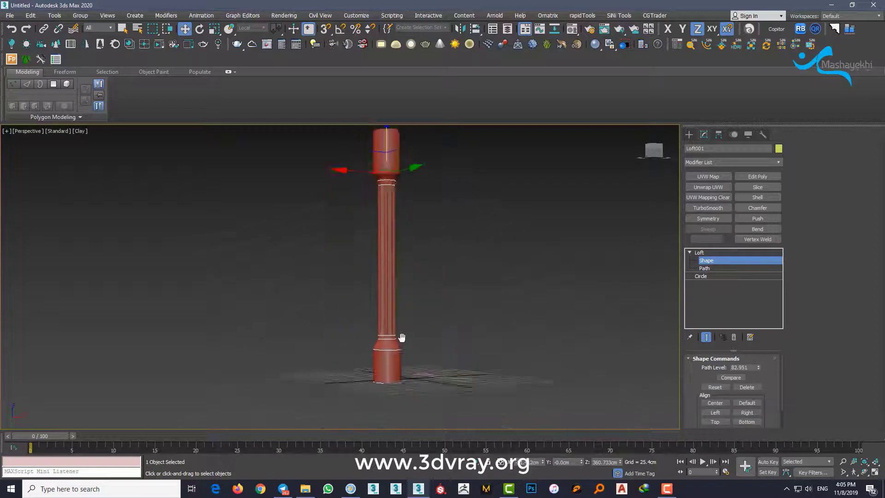
# Leave the loft's Shape level and enlarge the large source circle to a radius of about 28.4 cm.
pyautogui.click(689, 135)
pyautogui.keyDown('alt'); pyautogui.moveTo(444, 322); pyautogui.dragTo(438, 352, button='middle'); pyautogui.keyUp('alt')
pyautogui.scroll(3, 437, 352)
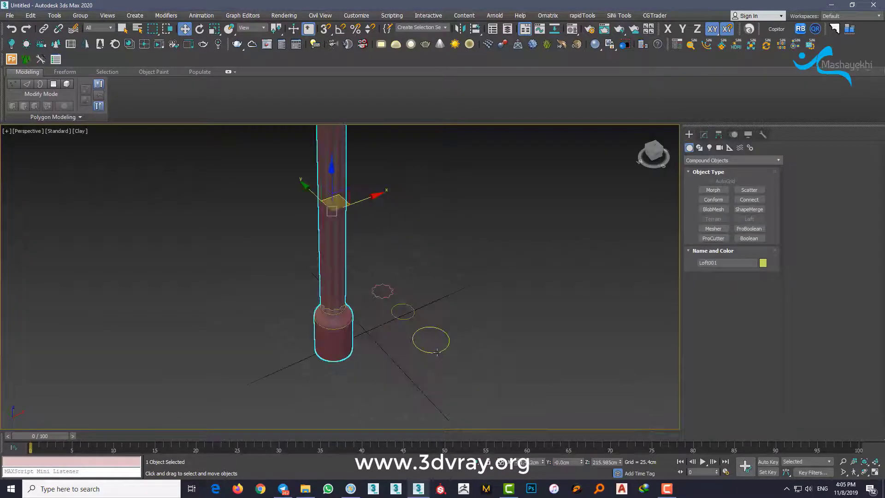
pyautogui.click(437, 352)
pyautogui.click(703, 135)
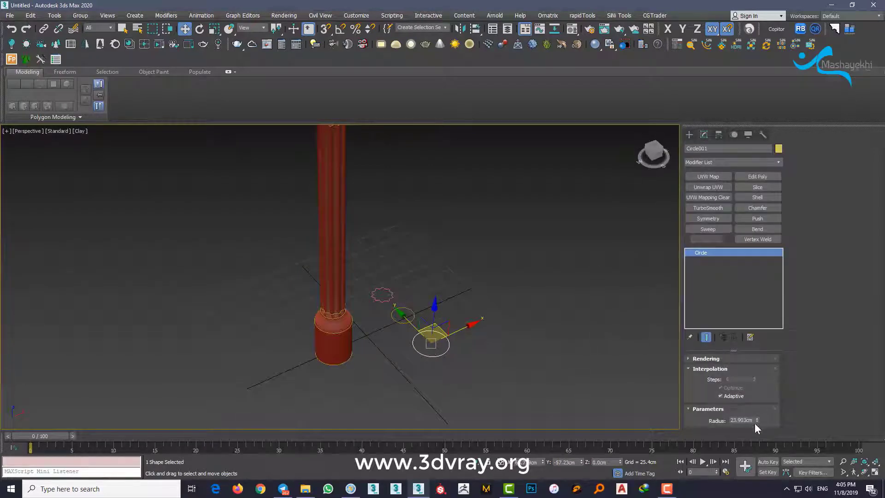
pyautogui.moveTo(757, 419); pyautogui.dragTo(756, 411)
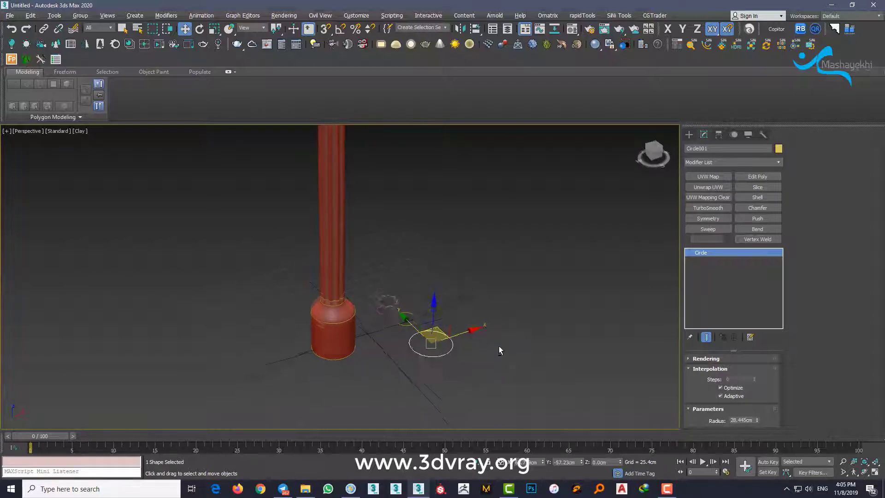
# Select the source star and set its number of points to 12.
pyautogui.keyDown('alt'); pyautogui.moveTo(458, 308); pyautogui.dragTo(418, 341, button='middle'); pyautogui.keyUp('alt')
pyautogui.click(395, 342)
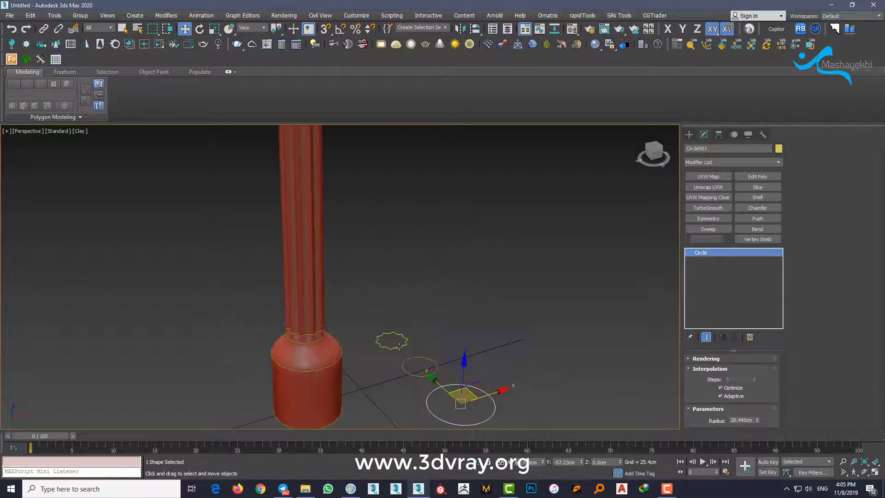
pyautogui.scroll(6, 383, 358)
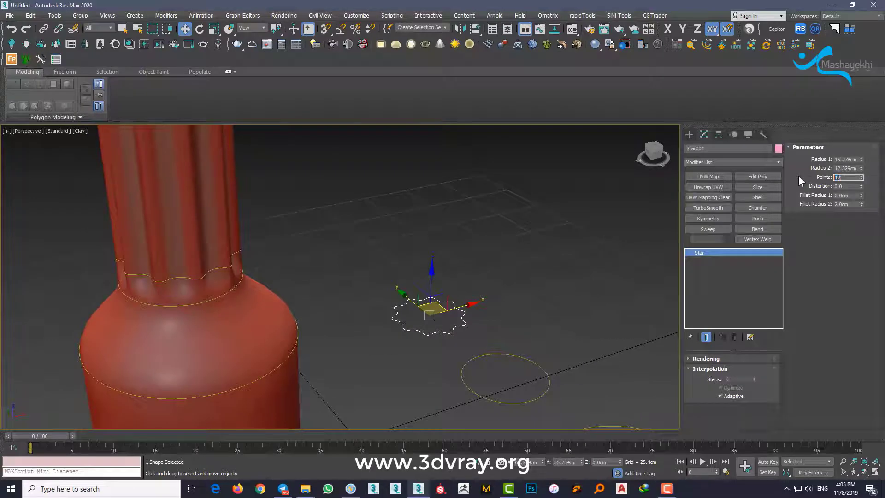
pyautogui.press('Return')
pyautogui.scroll(-5, 477, 200)
pyautogui.moveTo(471, 202); pyautogui.dragTo(423, 374, button='middle')
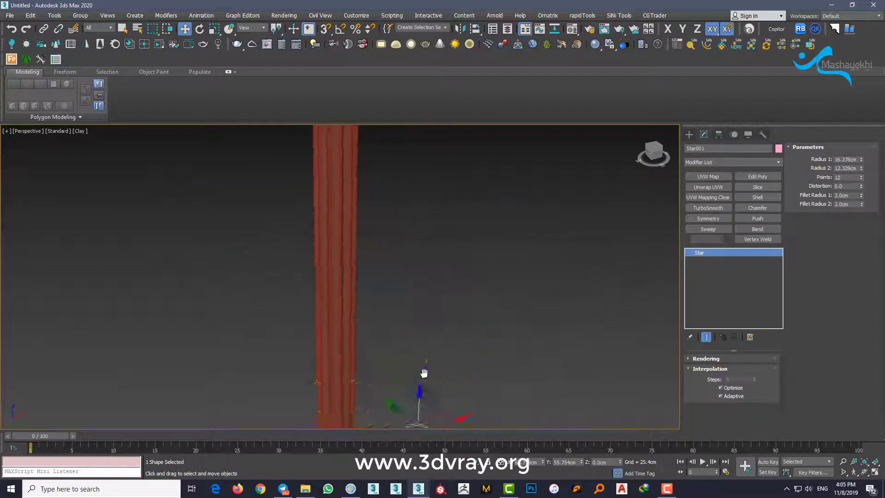
pyautogui.scroll(-4, 380, 263)
pyautogui.keyDown('alt'); pyautogui.moveTo(375, 255); pyautogui.dragTo(402, 235, button='middle'); pyautogui.keyUp('alt')
pyautogui.scroll(4, 365, 256)
pyautogui.scroll(3, 422, 364)
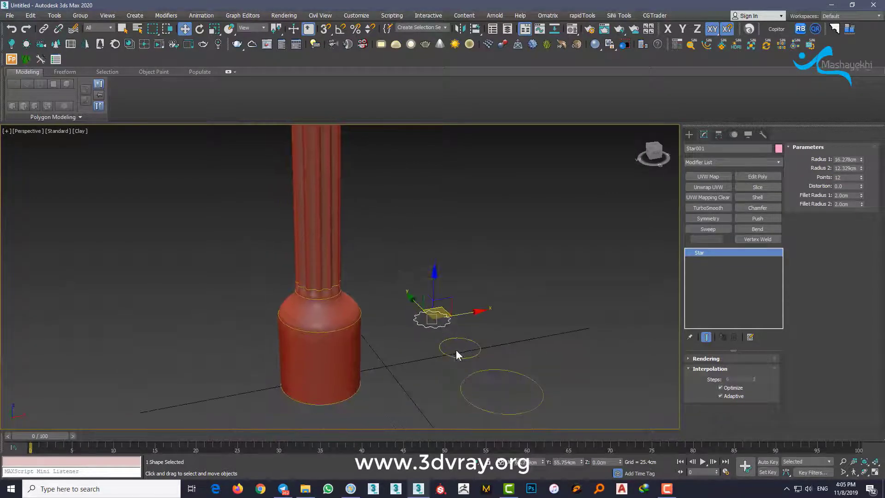
# Enlarge the small source circle to a radius of about 20.7 cm to widen the ring beneath the fluted shaft.
pyautogui.click(460, 357)
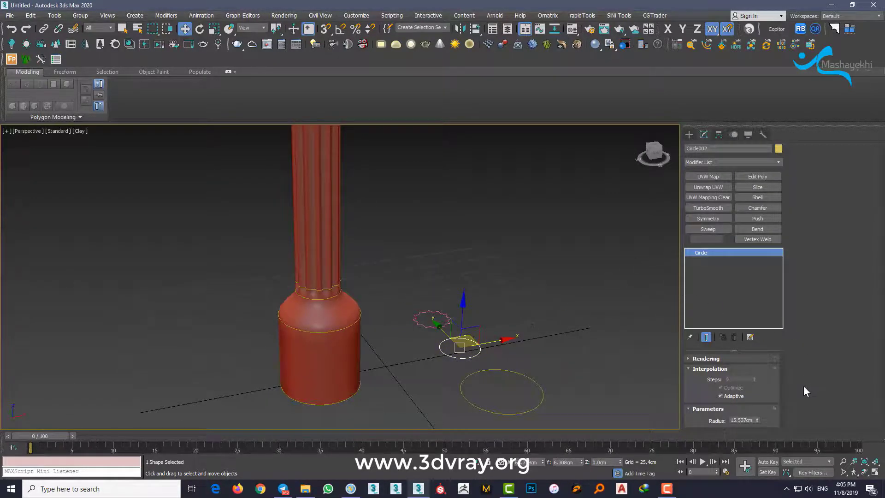
pyautogui.click(318, 300)
pyautogui.scroll(2, 324, 305)
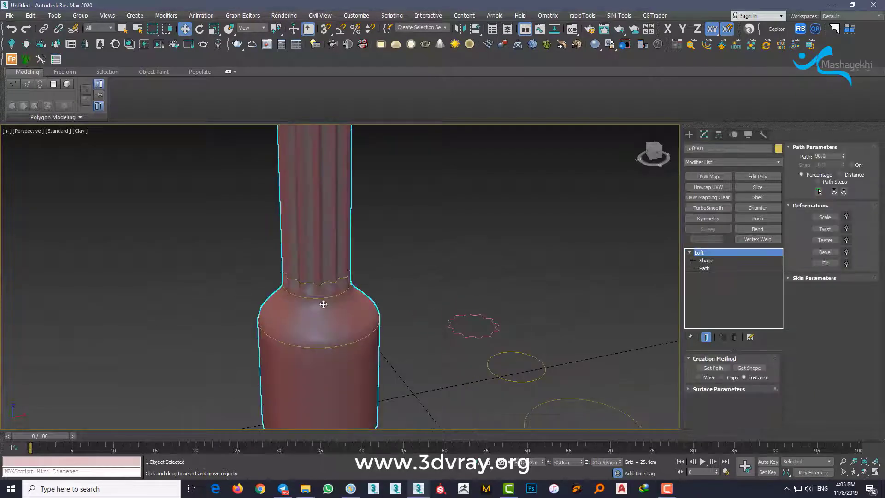
pyautogui.click(526, 381)
pyautogui.moveTo(536, 362); pyautogui.dragTo(514, 314, button='middle')
pyautogui.moveTo(757, 420); pyautogui.dragTo(757, 411)
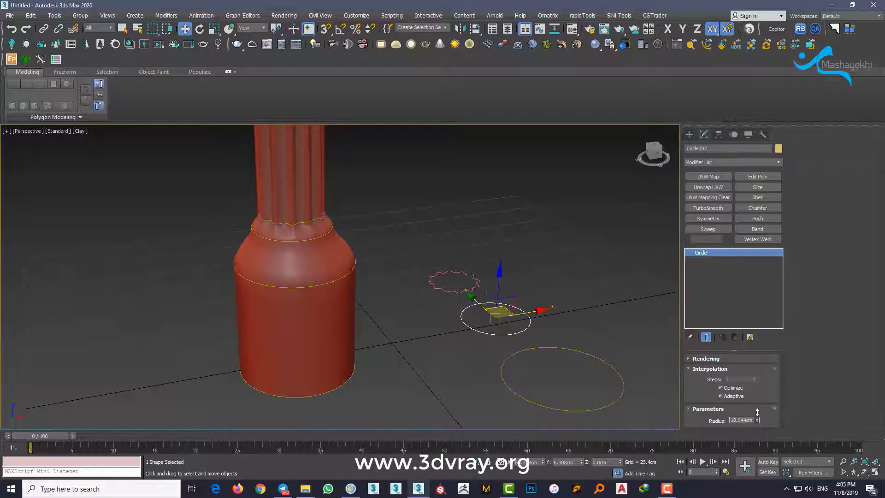
pyautogui.keyDown('alt'); pyautogui.moveTo(510, 280); pyautogui.dragTo(435, 245, button='middle'); pyautogui.keyUp('alt')
pyautogui.moveTo(456, 295); pyautogui.dragTo(424, 260, button='middle')
pyautogui.scroll(2, 432, 328)
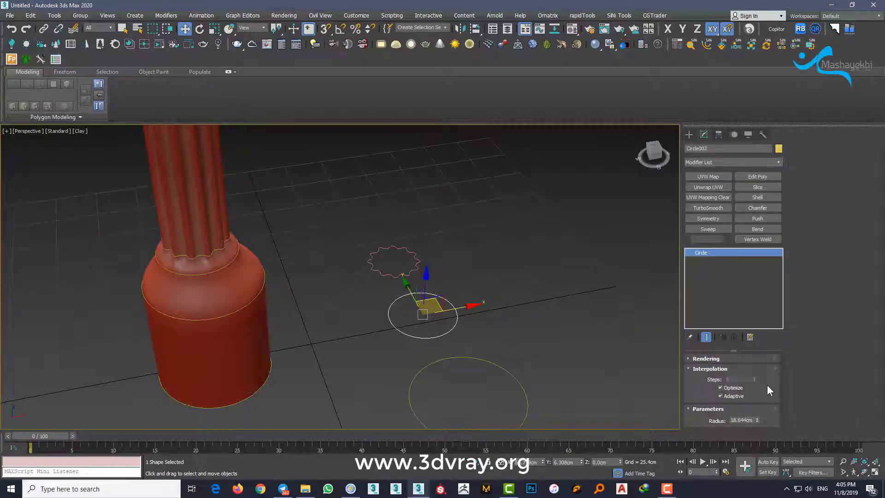
pyautogui.moveTo(757, 420); pyautogui.dragTo(760, 412)
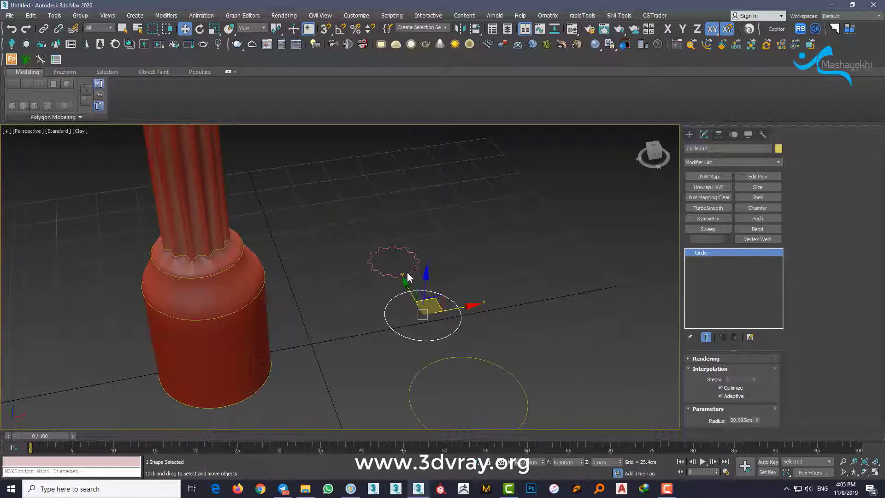
# Select the star and align it to the centre of the small circle.
pyautogui.moveTo(432, 269)
pyautogui.keyDown('alt'); pyautogui.mouseDown(button='middle')
pyautogui.moveTo(461, 286)
pyautogui.moveTo(433, 269)
pyautogui.mouseUp(button='middle'); pyautogui.keyUp('alt')
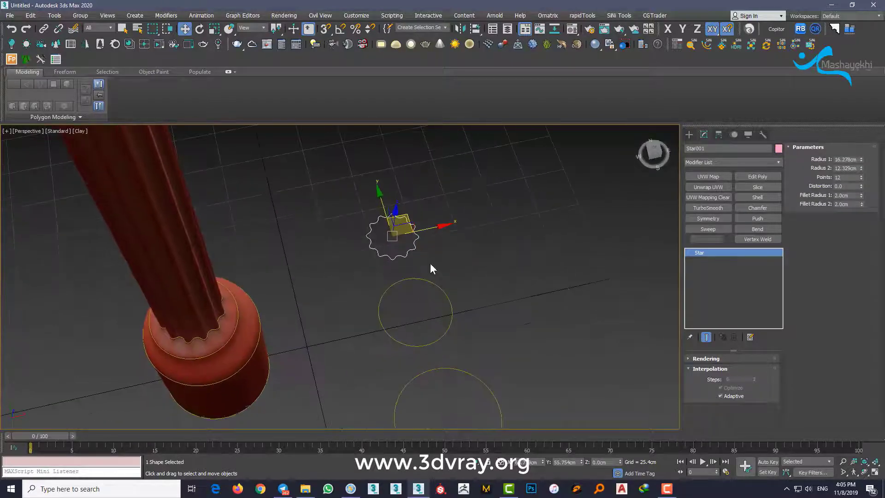
pyautogui.click(475, 29)
pyautogui.click(451, 327)
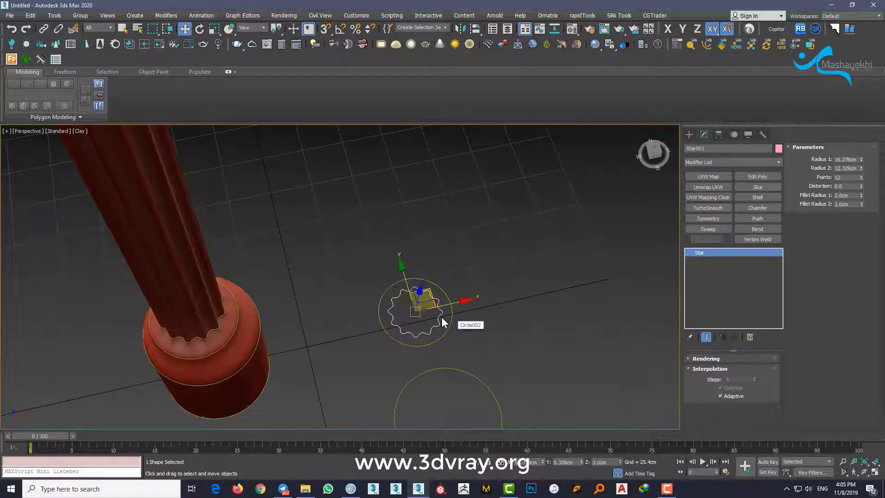
# In the Top view, enlarge the star to Radius 1 about 21.4 cm and Radius 2 about 16.85 cm to fit inside the circle.
pyautogui.moveTo(438, 282); pyautogui.dragTo(395, 253, button='middle')
pyautogui.press('t')
pyautogui.moveTo(479, 214); pyautogui.dragTo(472, 291, button='middle')
pyautogui.scroll(3, 469, 259)
pyautogui.scroll(-2, 571, 296)
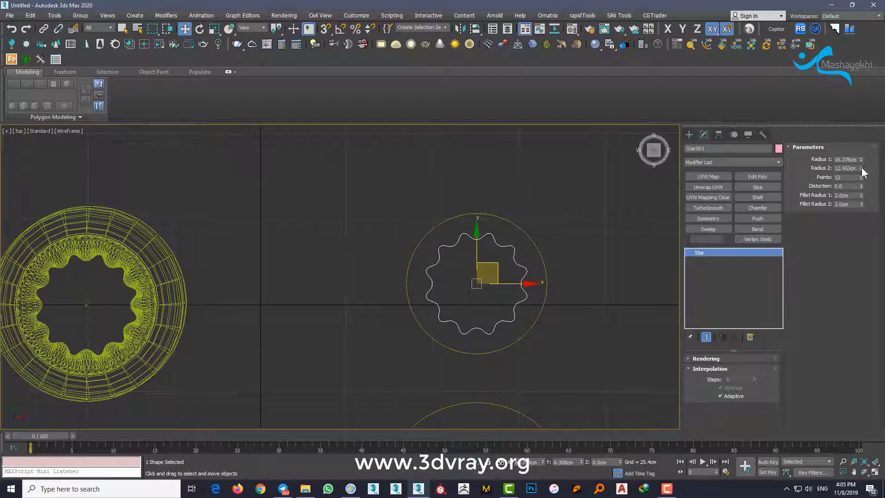
pyautogui.moveTo(862, 168)
pyautogui.mouseDown()
pyautogui.moveTo(869, 148)
pyautogui.moveTo(862, 163)
pyautogui.mouseUp()
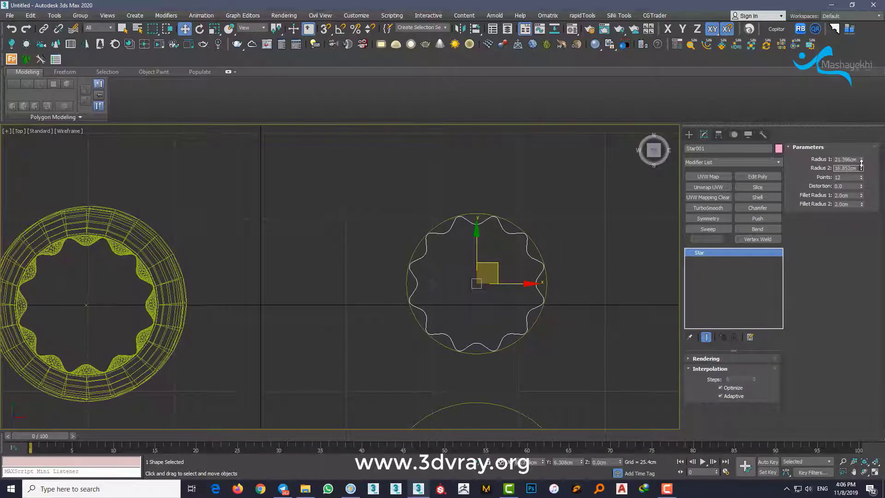
# Return to the perspective view, select the lofted column and start editing its Shape cross-sections.
pyautogui.keyDown('alt'); pyautogui.moveTo(493, 303); pyautogui.dragTo(479, 275, button='middle'); pyautogui.keyUp('alt')
pyautogui.press('z')
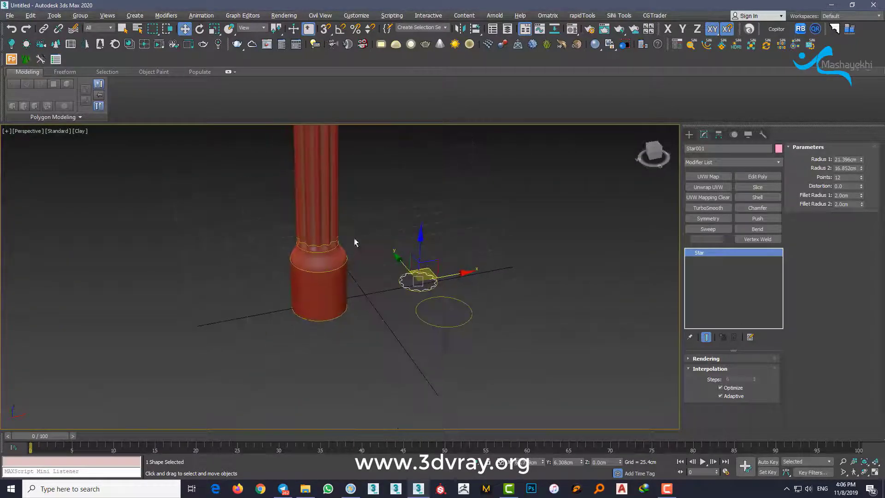
pyautogui.moveTo(355, 242); pyautogui.dragTo(353, 193, button='middle')
pyautogui.scroll(-3, 359, 341)
pyautogui.keyDown('alt'); pyautogui.moveTo(352, 193); pyautogui.dragTo(391, 248, button='middle'); pyautogui.keyUp('alt')
pyautogui.scroll(5, 341, 288)
pyautogui.scroll(2, 342, 286)
pyautogui.click(343, 288)
pyautogui.scroll(1, 343, 253)
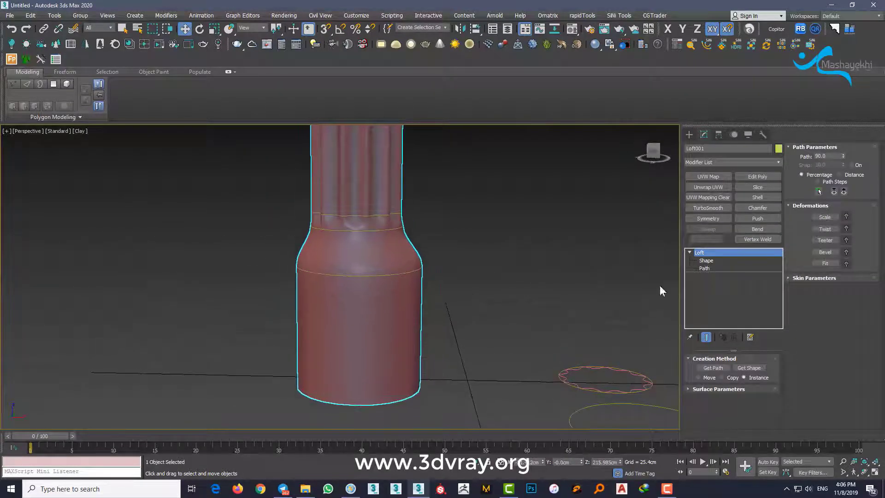
pyautogui.click(706, 261)
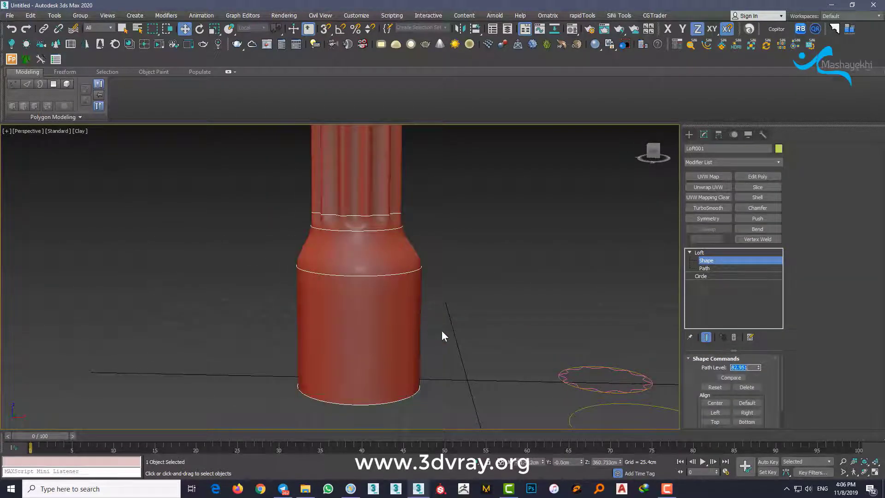
# Copy the small circle section beneath the flutes as an instance, placing it lower at path level about 14.6.
pyautogui.scroll(2, 395, 269)
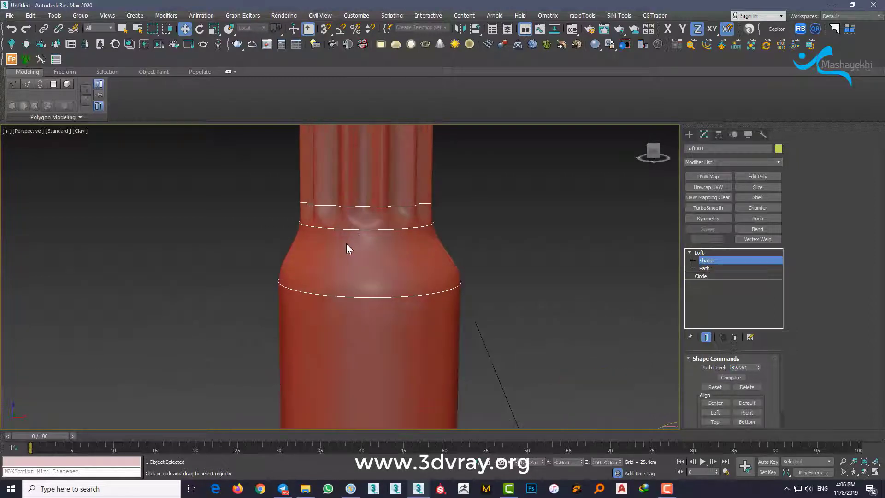
pyautogui.click(360, 230)
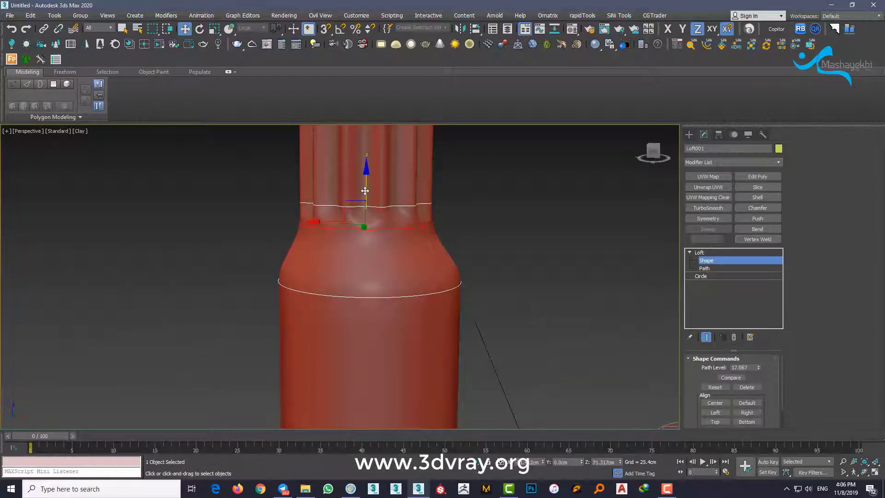
pyautogui.keyDown('shift'); pyautogui.moveTo(365, 190); pyautogui.dragTo(367, 223); pyautogui.keyUp('shift')
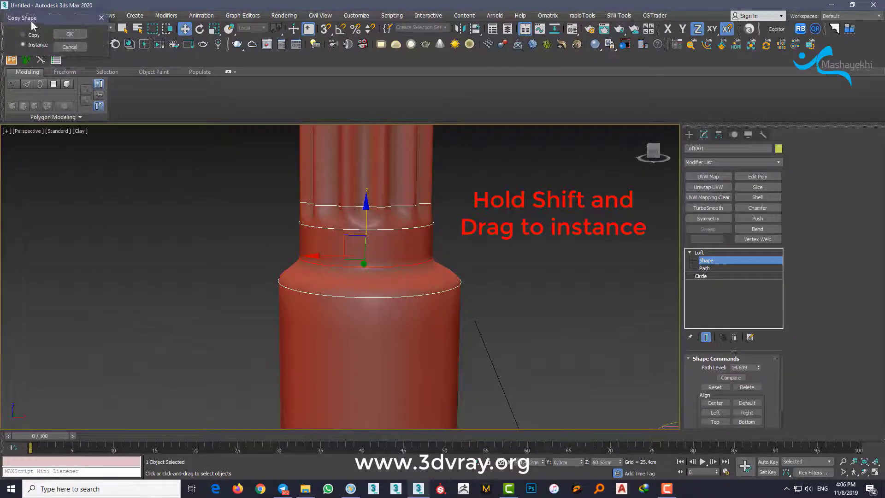
pyautogui.moveTo(31, 19); pyautogui.dragTo(131, 175)
pyautogui.click(167, 189)
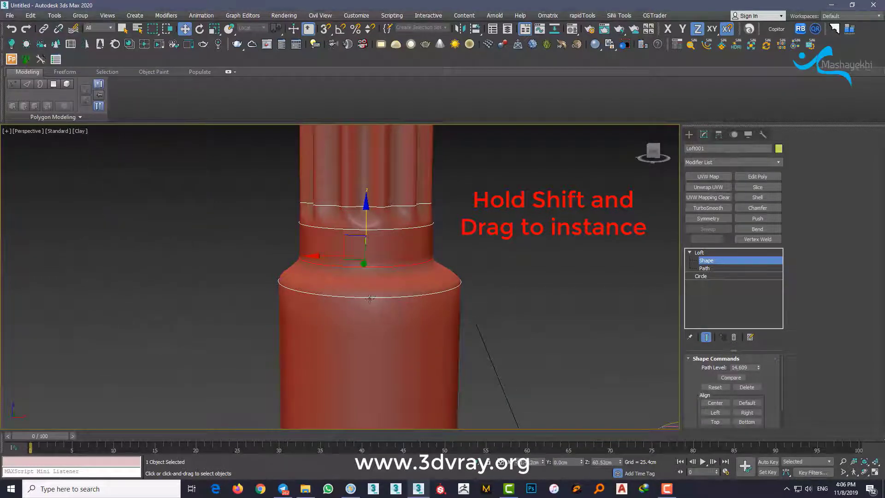
# Instance the base's upper large circle section and raise the copy between the two small circle sections, at path level about 15.9.
pyautogui.keyDown('shift'); pyautogui.moveTo(369, 271); pyautogui.dragTo(372, 296); pyautogui.keyUp('shift')
pyautogui.moveTo(366, 261)
pyautogui.keyDown('shift'); pyautogui.mouseDown()
pyautogui.moveTo(371, 224)
pyautogui.moveTo(381, 251)
pyautogui.mouseUp(); pyautogui.keyUp('shift')
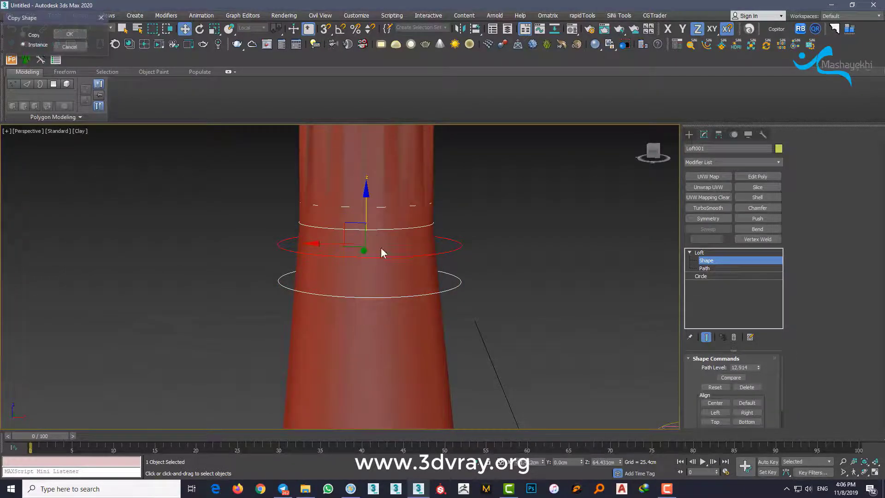
pyautogui.click(68, 34)
pyautogui.scroll(2, 380, 254)
pyautogui.moveTo(380, 253); pyautogui.dragTo(382, 313, button='middle')
pyautogui.moveTo(370, 282); pyautogui.dragTo(369, 272)
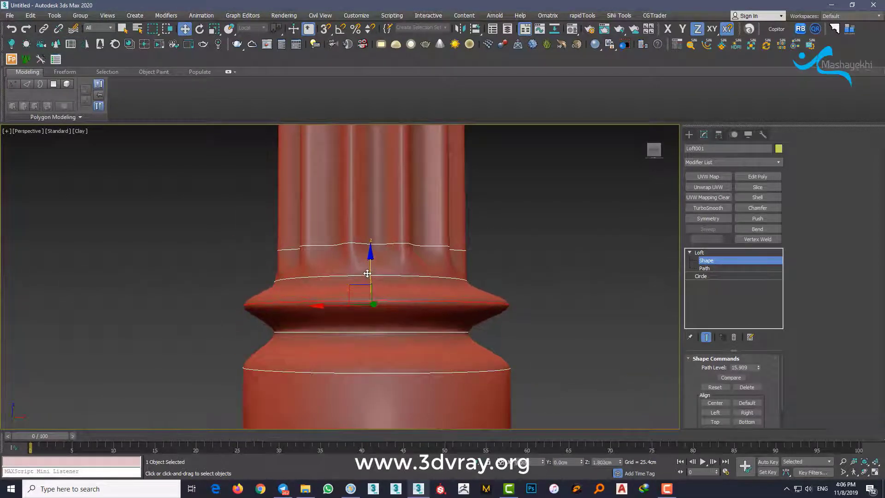
# Scale down the raised large circle section to narrow the ring beneath the flutes.
pyautogui.keyDown('alt'); pyautogui.moveTo(369, 271); pyautogui.dragTo(364, 312, button='middle'); pyautogui.keyUp('alt')
pyautogui.press('e')
pyautogui.press('r')
pyautogui.moveTo(358, 311); pyautogui.dragTo(362, 310)
pyautogui.press('w')
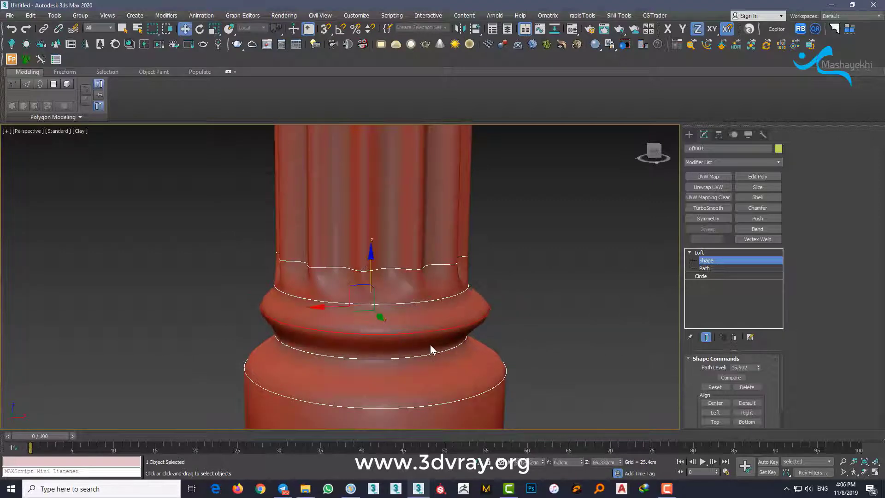
# Copy the ring section as an instance slightly below itself, at path level about 15.7, to give the ring a flat edge.
pyautogui.moveTo(430, 344)
pyautogui.keyDown('alt'); pyautogui.mouseDown(button='middle')
pyautogui.moveTo(408, 314)
pyautogui.moveTo(429, 339)
pyautogui.mouseUp(button='middle'); pyautogui.keyUp('alt')
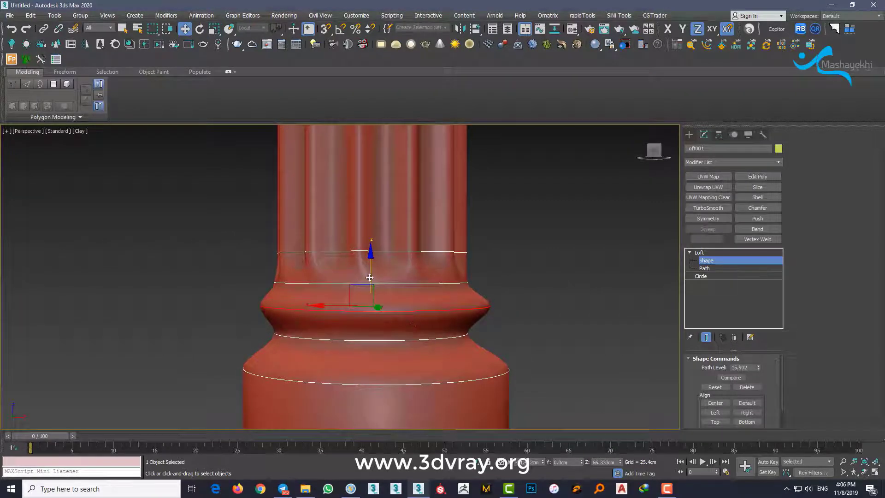
pyautogui.moveTo(369, 269); pyautogui.dragTo(400, 308)
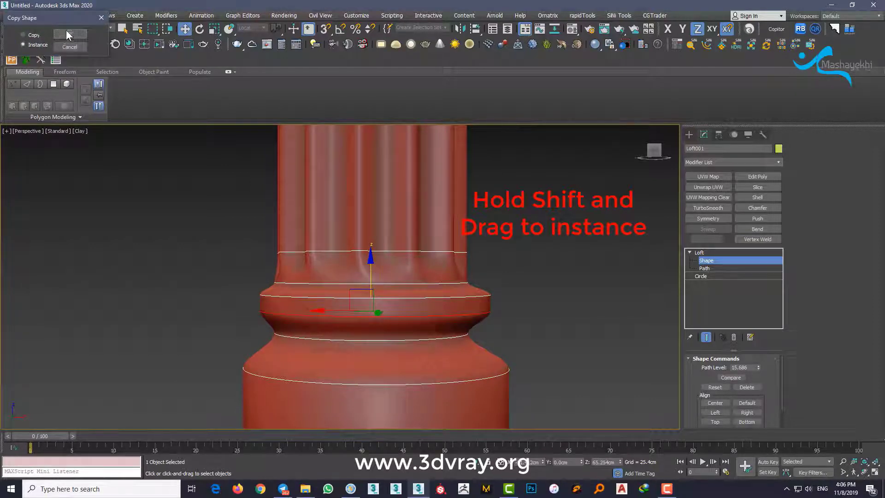
pyautogui.click(68, 35)
pyautogui.scroll(3, 361, 328)
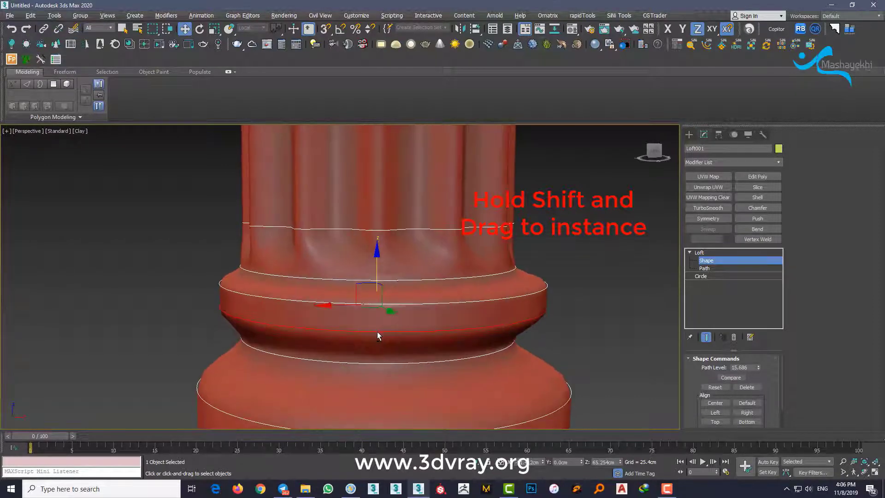
pyautogui.moveTo(377, 331)
pyautogui.keyDown('alt'); pyautogui.mouseDown(button='middle')
pyautogui.moveTo(363, 320)
pyautogui.moveTo(369, 338)
pyautogui.mouseUp(button='middle'); pyautogui.keyUp('alt')
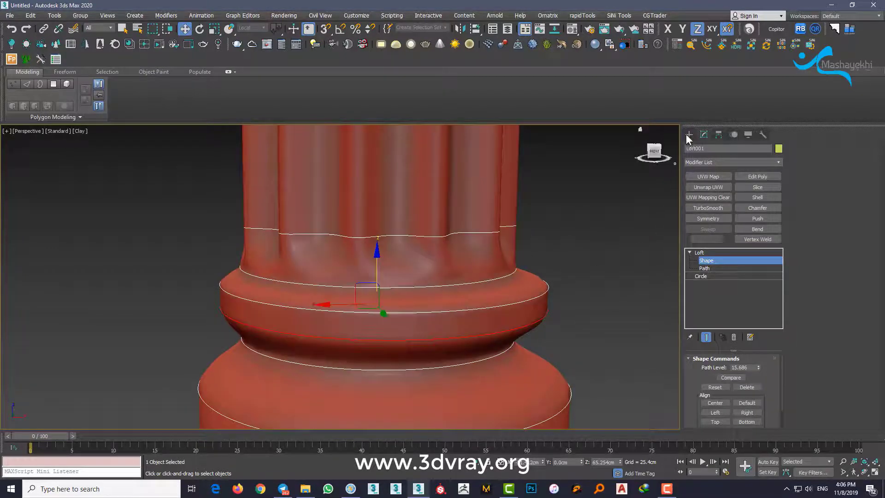
# Leave the cross-section editing, reselect the whole column and open its Twist deformation.
pyautogui.click(688, 134)
pyautogui.click(595, 280)
pyautogui.scroll(-4, 523, 300)
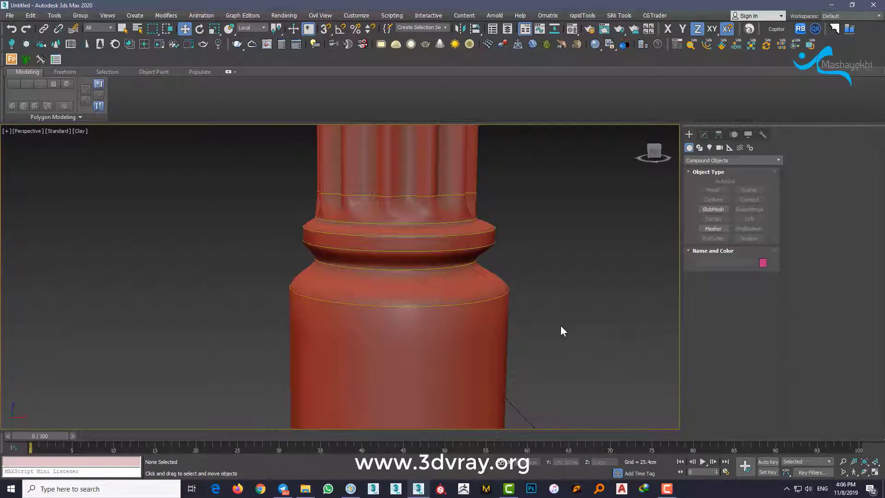
pyautogui.keyDown('alt'); pyautogui.moveTo(563, 329); pyautogui.dragTo(454, 304, button='middle'); pyautogui.keyUp('alt')
pyautogui.scroll(-4, 536, 321)
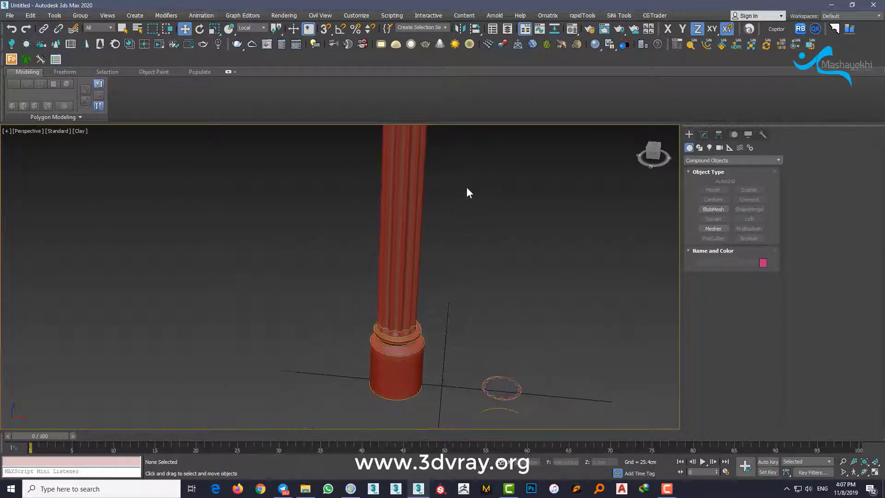
pyautogui.keyDown('alt'); pyautogui.moveTo(467, 188); pyautogui.dragTo(433, 292, button='middle'); pyautogui.keyUp('alt')
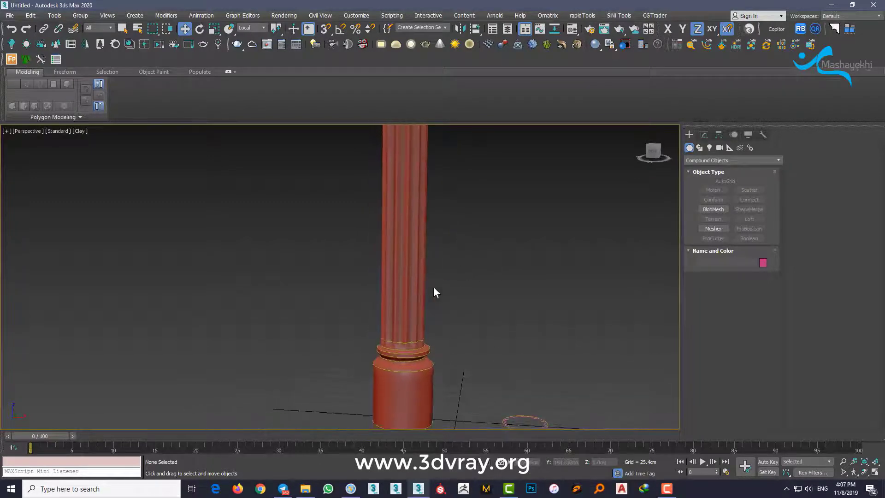
pyautogui.click(403, 231)
pyautogui.scroll(-2, 437, 250)
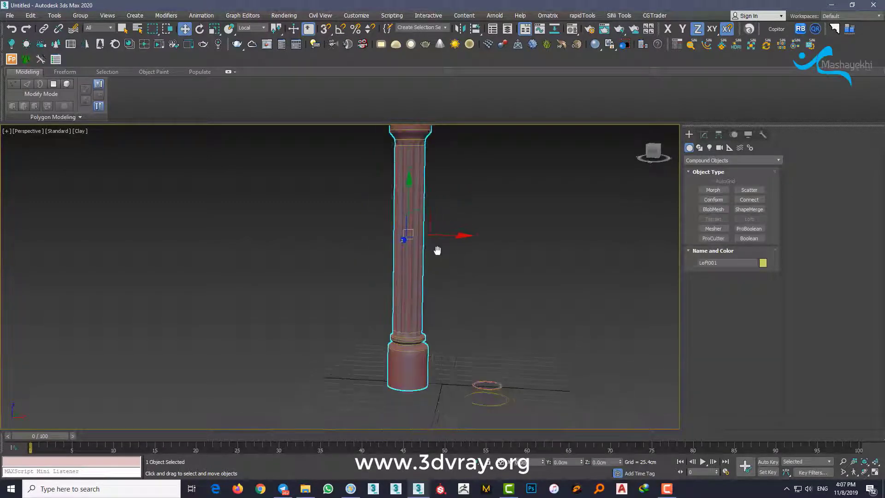
pyautogui.scroll(3, 437, 251)
pyautogui.click(704, 134)
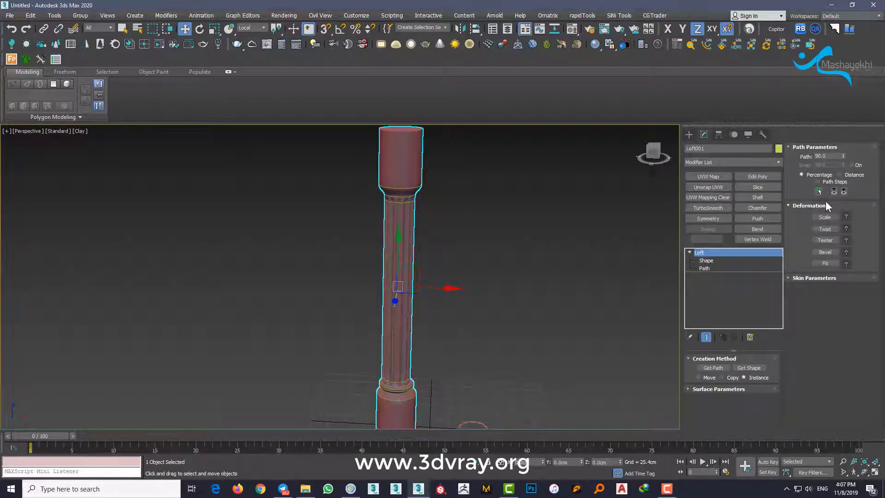
pyautogui.click(825, 229)
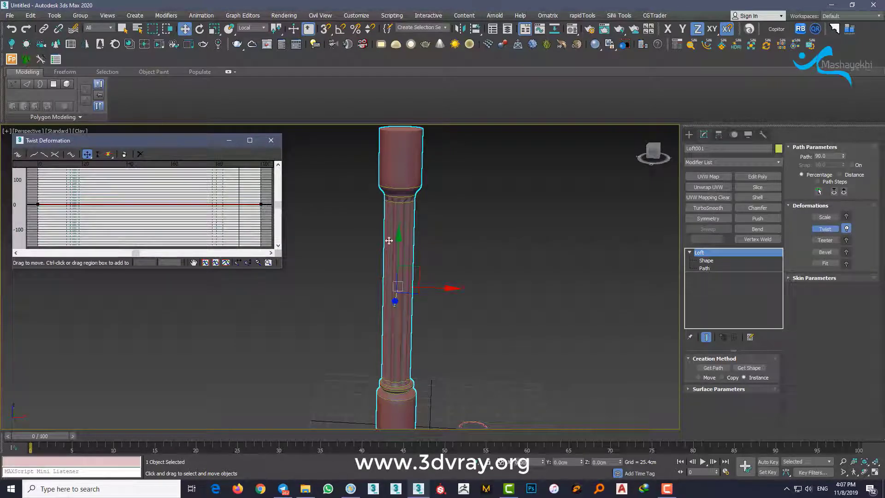
# Twist the shaft by moving the curve's start point to about 105.6 and its end point to about -142.6.
pyautogui.moveTo(260, 203); pyautogui.dragTo(260, 230)
pyautogui.keyDown('alt'); pyautogui.moveTo(434, 314); pyautogui.dragTo(460, 291, button='middle'); pyautogui.keyUp('alt')
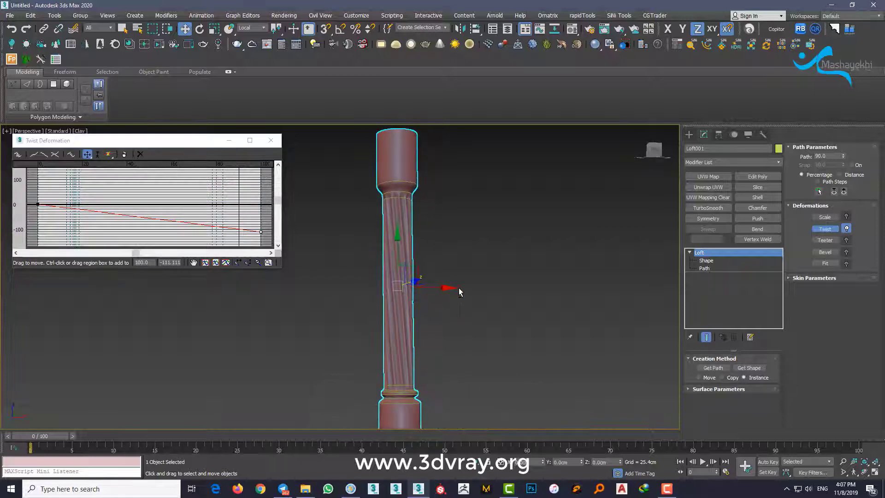
pyautogui.moveTo(37, 204); pyautogui.dragTo(38, 178)
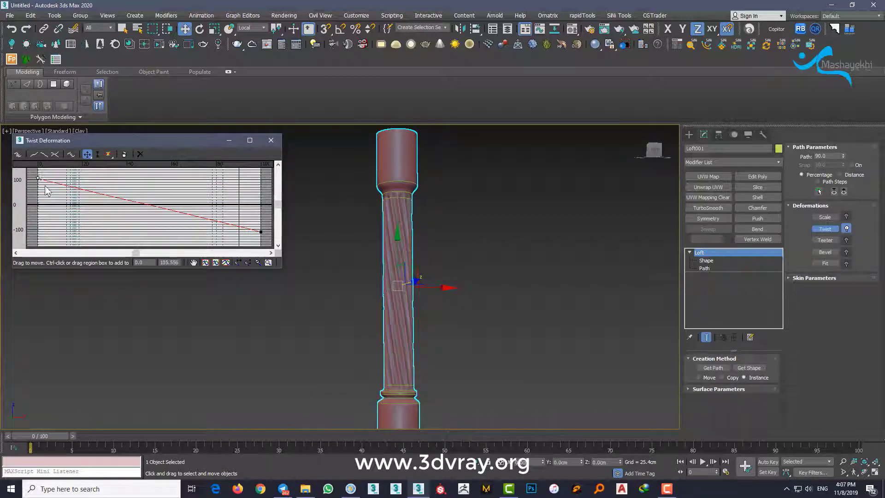
pyautogui.keyDown('alt'); pyautogui.moveTo(418, 346); pyautogui.dragTo(360, 336, button='middle'); pyautogui.keyUp('alt')
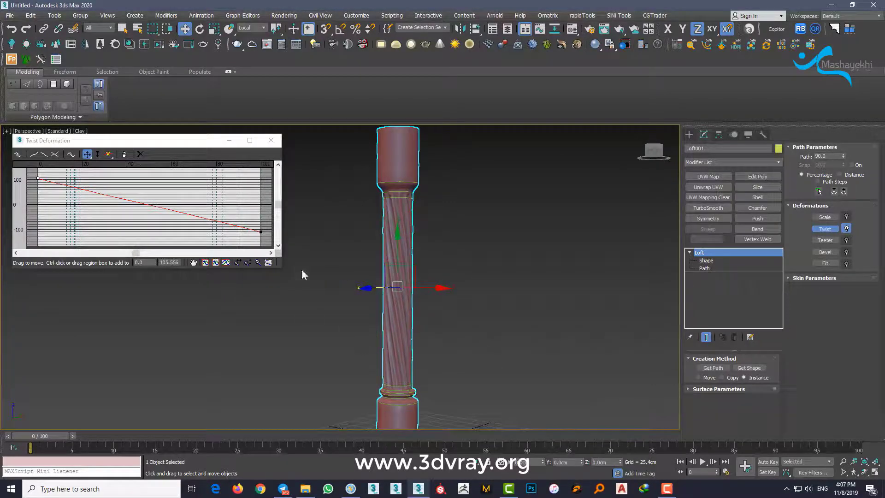
pyautogui.moveTo(260, 230); pyautogui.dragTo(261, 240)
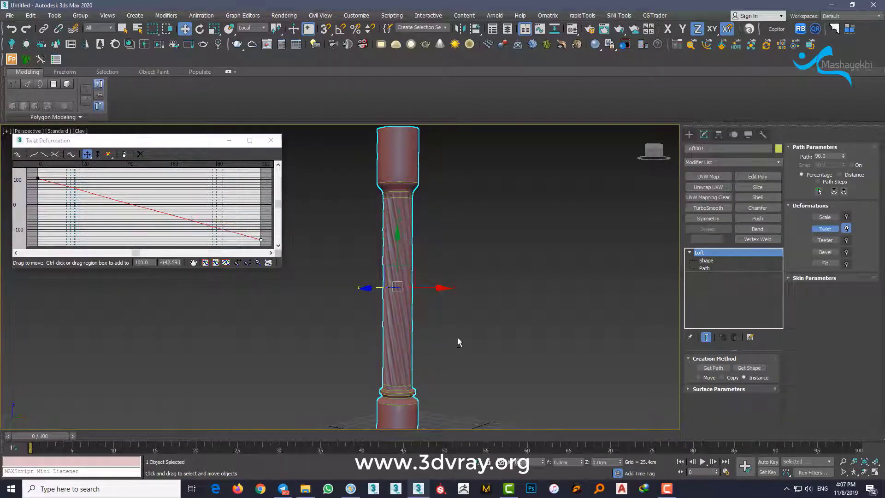
pyautogui.moveTo(458, 338)
pyautogui.keyDown('alt'); pyautogui.mouseDown(button='middle')
pyautogui.moveTo(466, 342)
pyautogui.moveTo(466, 326)
pyautogui.moveTo(494, 325)
pyautogui.moveTo(449, 325)
pyautogui.mouseUp(button='middle'); pyautogui.keyUp('alt')
# Set the twist curve's end point to about -79.6 and its start point to about 83.3, and close the deformation graph.
pyautogui.moveTo(261, 240); pyautogui.dragTo(261, 224)
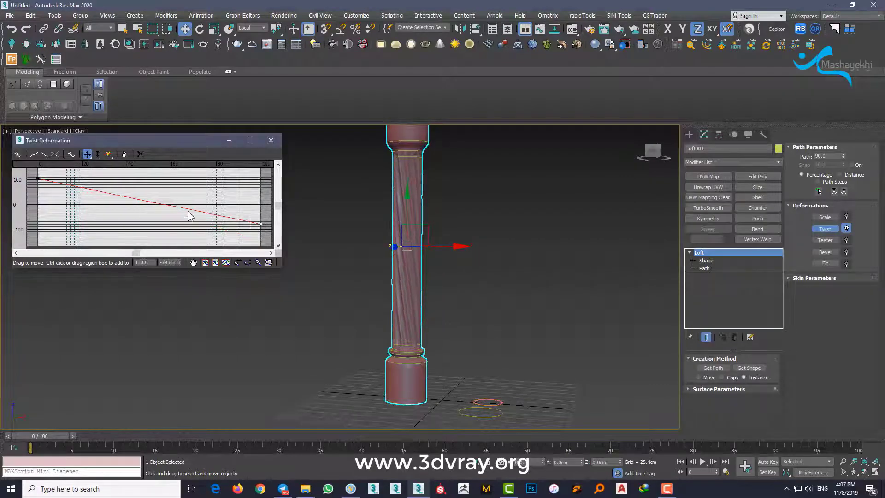
pyautogui.moveTo(36, 178); pyautogui.dragTo(38, 183)
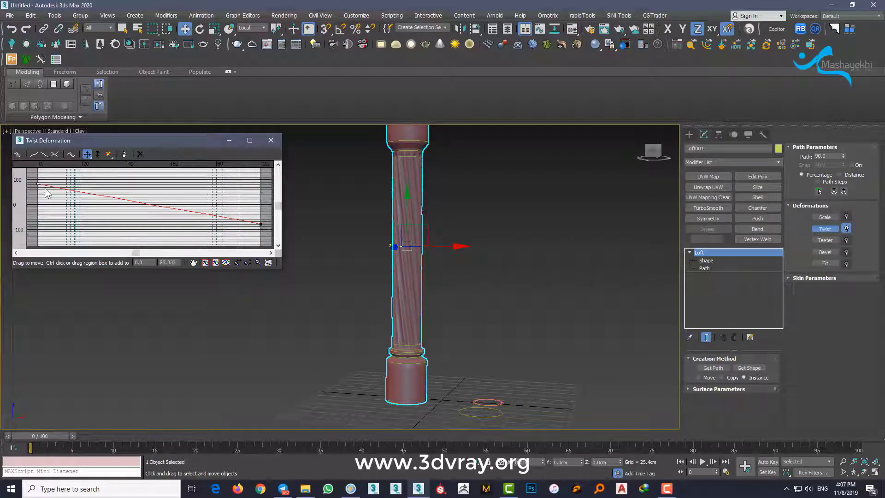
pyautogui.keyDown('alt'); pyautogui.moveTo(428, 328); pyautogui.dragTo(591, 337, button='middle'); pyautogui.keyUp('alt')
pyautogui.click(271, 140)
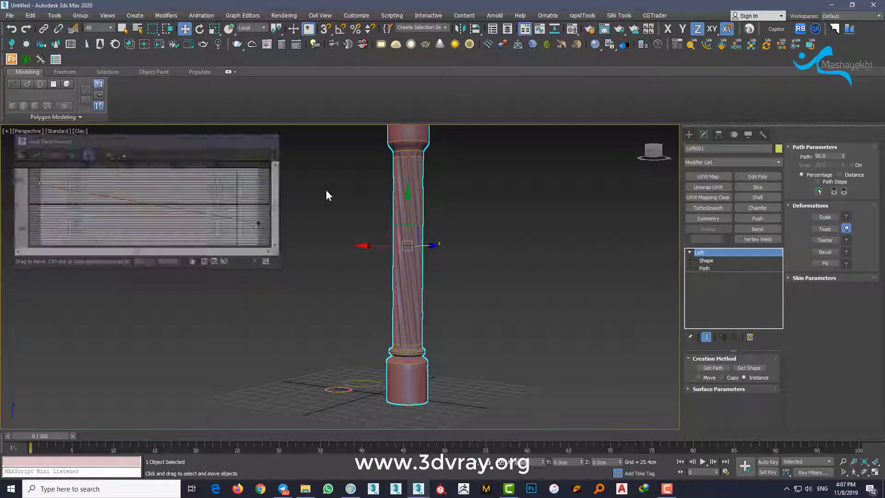
pyautogui.keyDown('alt'); pyautogui.moveTo(442, 331); pyautogui.dragTo(483, 347, button='middle'); pyautogui.keyUp('alt')
pyautogui.scroll(3, 437, 369)
pyautogui.moveTo(436, 369)
pyautogui.keyDown('alt'); pyautogui.mouseDown(button='middle')
pyautogui.moveTo(456, 358)
pyautogui.moveTo(456, 340)
pyautogui.moveTo(425, 360)
pyautogui.mouseUp(button='middle'); pyautogui.keyUp('alt')
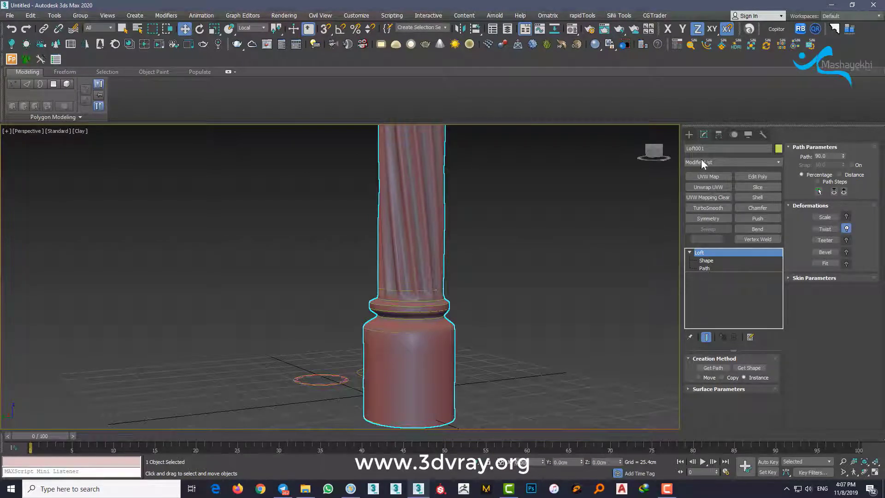
# Select the large circle sections of the column's base and scale them down slightly to narrow the base.
pyautogui.click(712, 261)
pyautogui.moveTo(468, 372); pyautogui.dragTo(449, 314, button='middle')
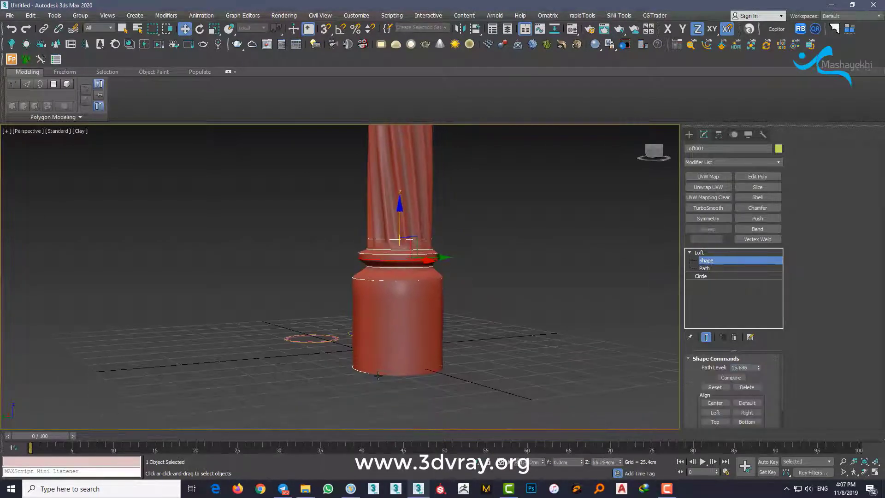
pyautogui.click(377, 374)
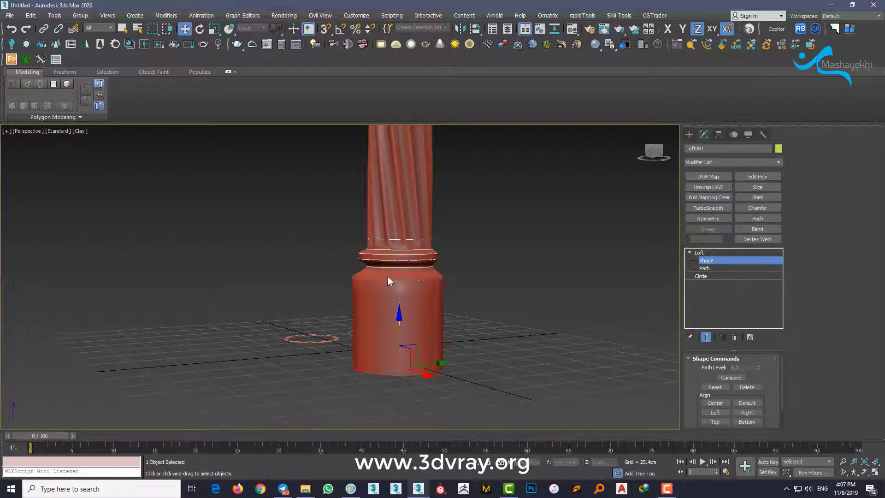
pyautogui.keyDown('alt'); pyautogui.moveTo(387, 275); pyautogui.dragTo(389, 309, button='middle'); pyautogui.keyUp('alt')
pyautogui.scroll(5, 388, 309)
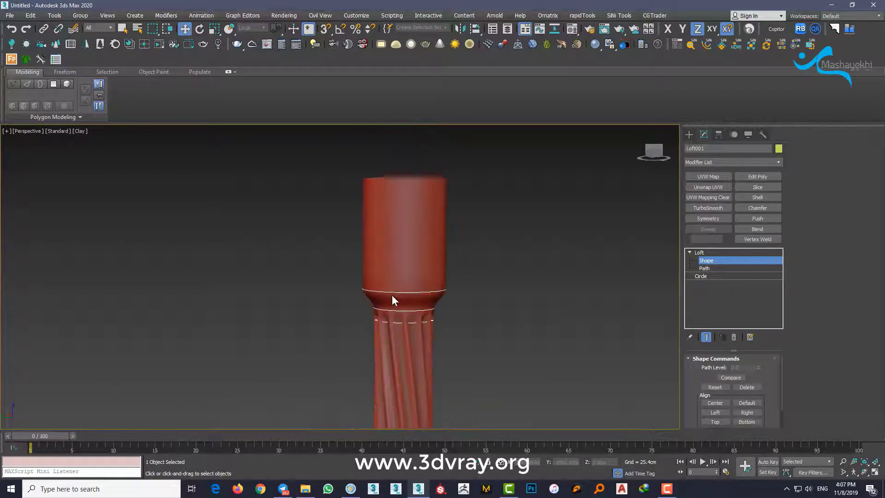
pyautogui.scroll(-3, 405, 210)
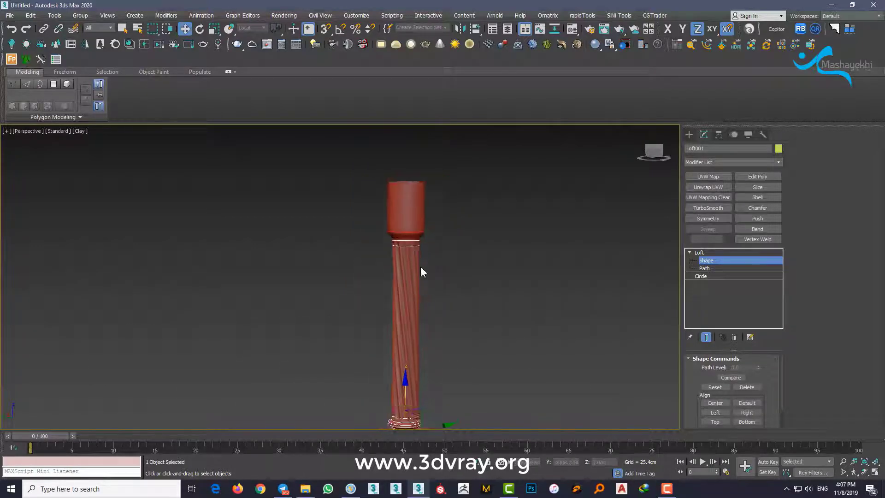
pyautogui.keyDown('alt'); pyautogui.moveTo(421, 269); pyautogui.dragTo(403, 302, button='middle'); pyautogui.keyUp('alt')
pyautogui.scroll(3, 397, 369)
pyautogui.scroll(3, 396, 368)
pyautogui.press('r')
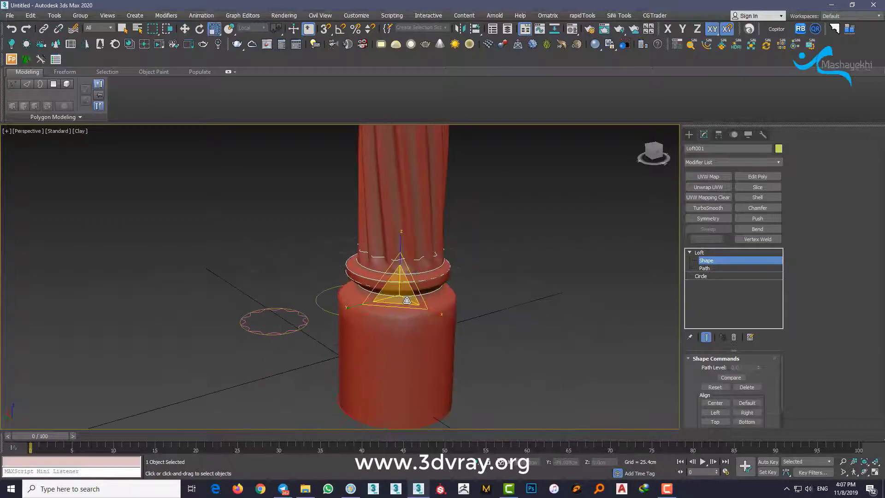
pyautogui.moveTo(399, 305); pyautogui.dragTo(397, 304)
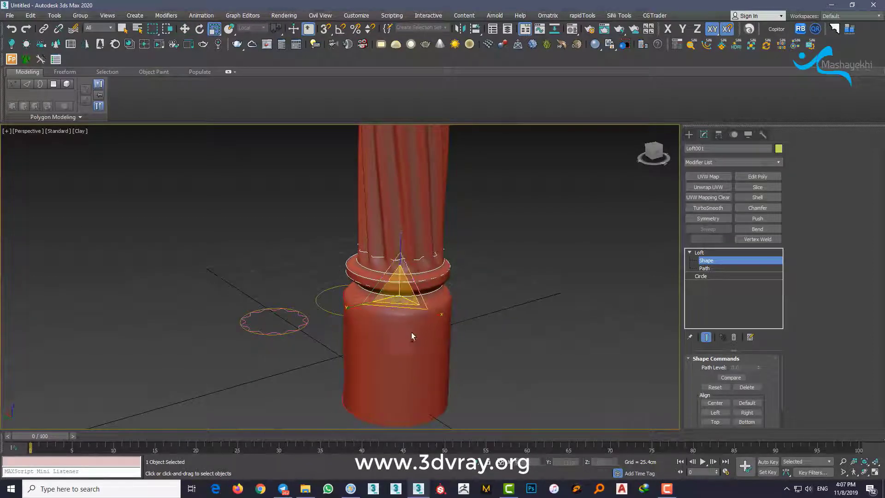
pyautogui.moveTo(411, 332)
pyautogui.keyDown('alt'); pyautogui.mouseDown(button='middle')
pyautogui.moveTo(399, 273)
pyautogui.moveTo(410, 330)
pyautogui.mouseUp(button='middle'); pyautogui.keyUp('alt')
pyautogui.scroll(2, 377, 268)
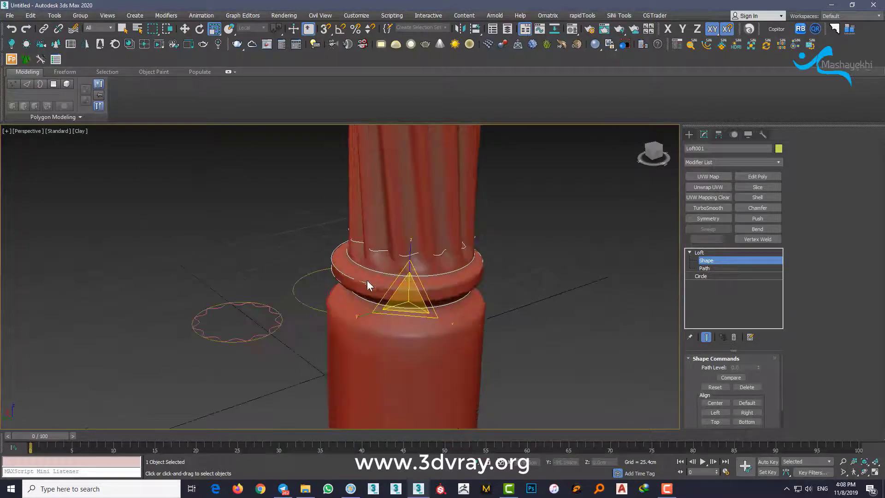
# Select the circle sections of the ring above the base and scale them down slightly to narrow the ring.
pyautogui.click(367, 281)
pyautogui.keyDown('ctrl'); pyautogui.click(348, 288); pyautogui.keyUp('ctrl')
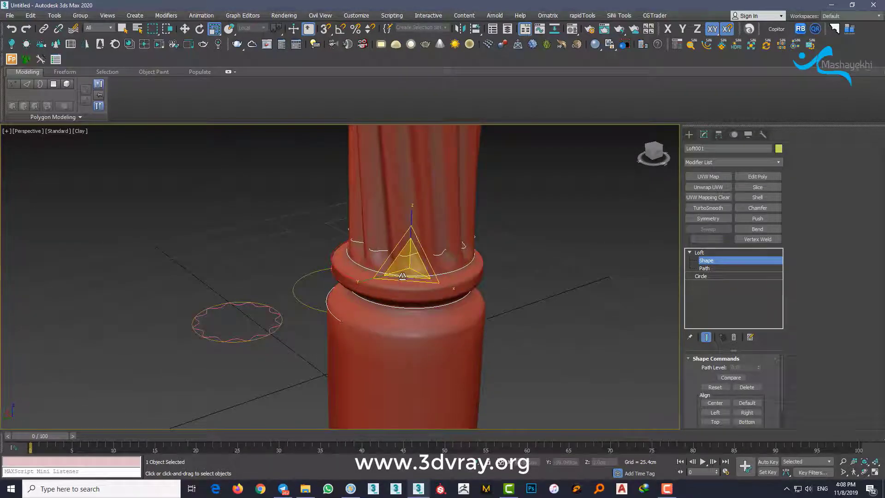
pyautogui.moveTo(406, 278); pyautogui.dragTo(400, 276)
pyautogui.moveTo(419, 301)
pyautogui.keyDown('alt'); pyautogui.mouseDown(button='middle')
pyautogui.moveTo(414, 245)
pyautogui.moveTo(427, 293)
pyautogui.mouseUp(button='middle'); pyautogui.keyUp('alt')
pyautogui.scroll(3, 432, 294)
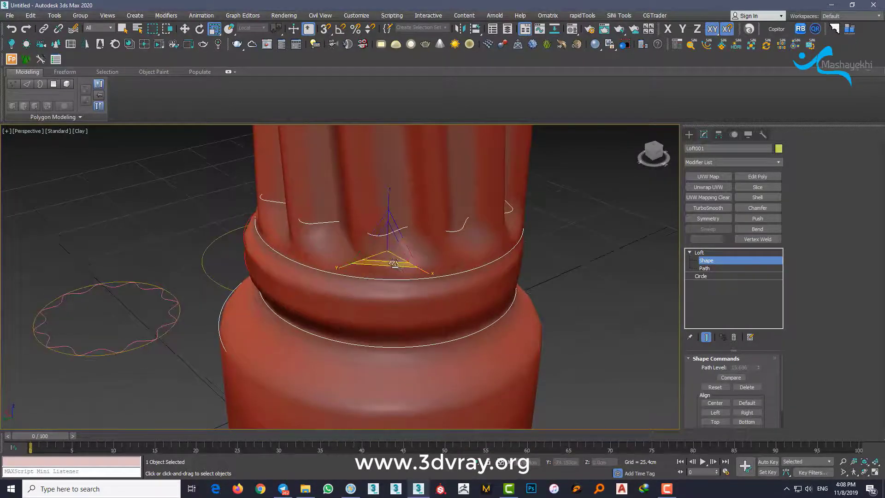
pyautogui.keyDown('alt'); pyautogui.moveTo(393, 263); pyautogui.dragTo(391, 290, button='middle'); pyautogui.keyUp('alt')
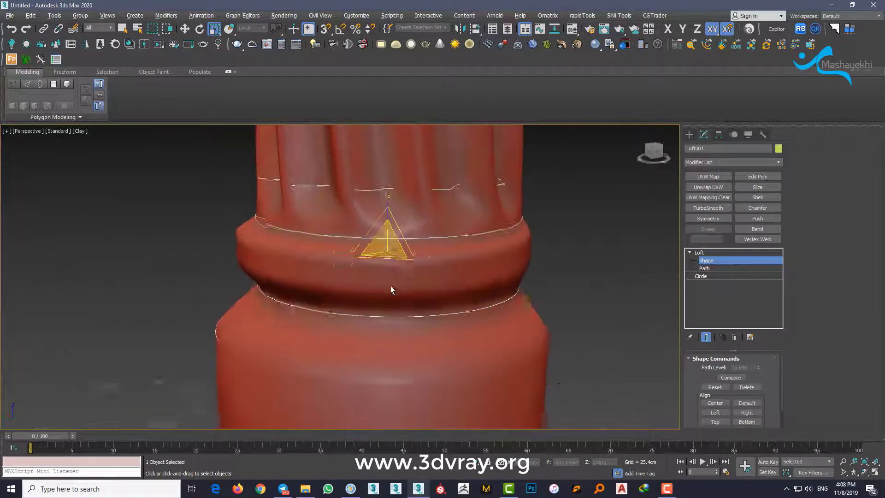
# Select the ring's circle section at path level 16.478 and make an instance of it slightly lower, at path level 15.997.
pyautogui.click(604, 314)
pyautogui.click(317, 273)
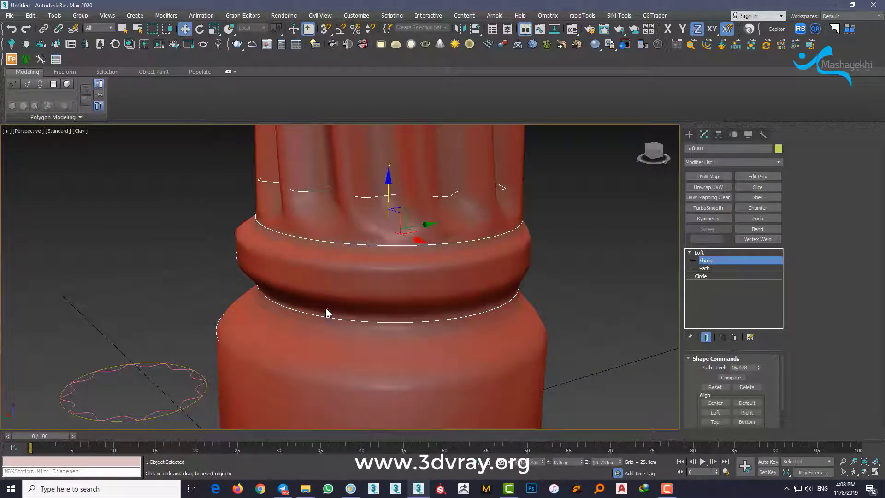
pyautogui.press('F3')
pyautogui.scroll(2, 314, 267)
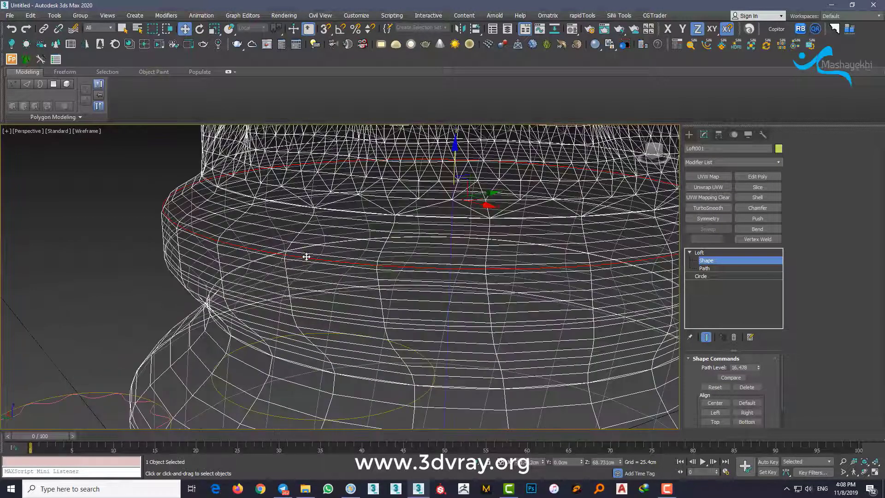
pyautogui.press('F3')
pyautogui.scroll(-2, 342, 262)
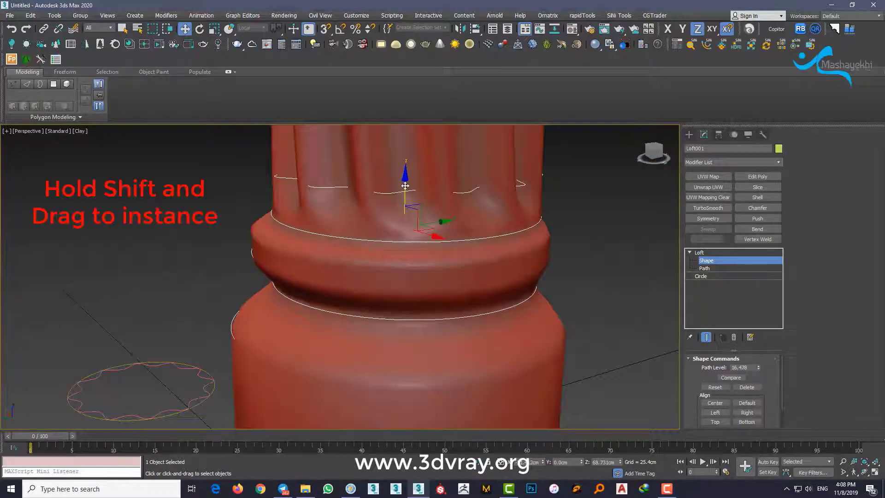
pyautogui.keyDown('shift'); pyautogui.moveTo(405, 186); pyautogui.dragTo(400, 213); pyautogui.keyUp('shift')
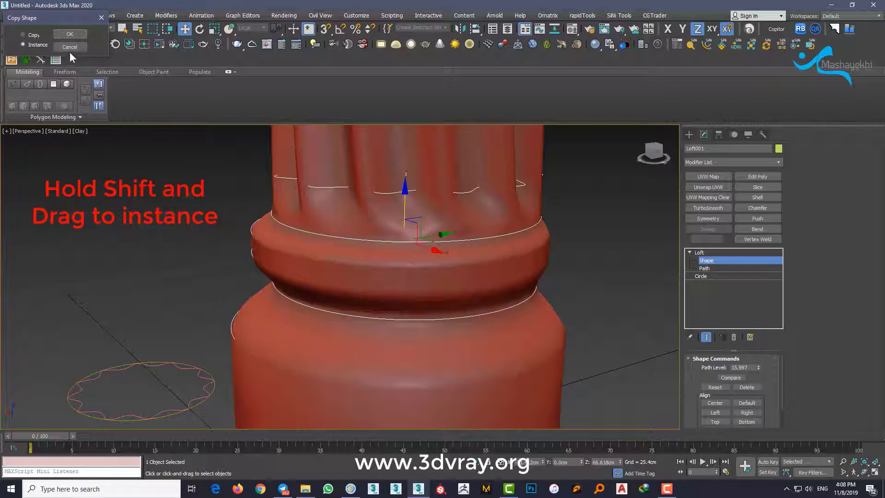
pyautogui.click(69, 35)
# Scale the instanced circle section slightly to shape a fine ridge around the ring.
pyautogui.keyDown('alt'); pyautogui.moveTo(459, 270); pyautogui.dragTo(448, 286, button='middle'); pyautogui.keyUp('alt')
pyautogui.press('r')
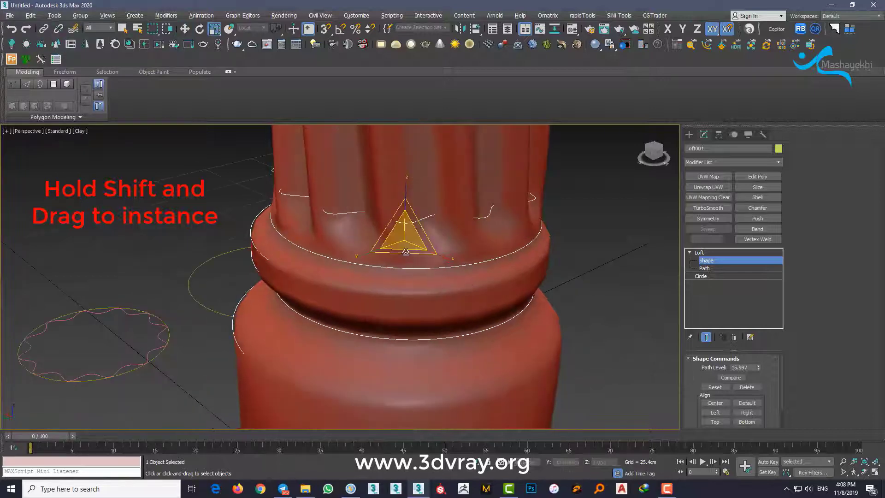
pyautogui.moveTo(405, 249); pyautogui.dragTo(403, 249)
pyautogui.moveTo(404, 272)
pyautogui.keyDown('alt'); pyautogui.mouseDown(button='middle')
pyautogui.moveTo(400, 248)
pyautogui.moveTo(411, 268)
pyautogui.mouseUp(button='middle'); pyautogui.keyUp('alt')
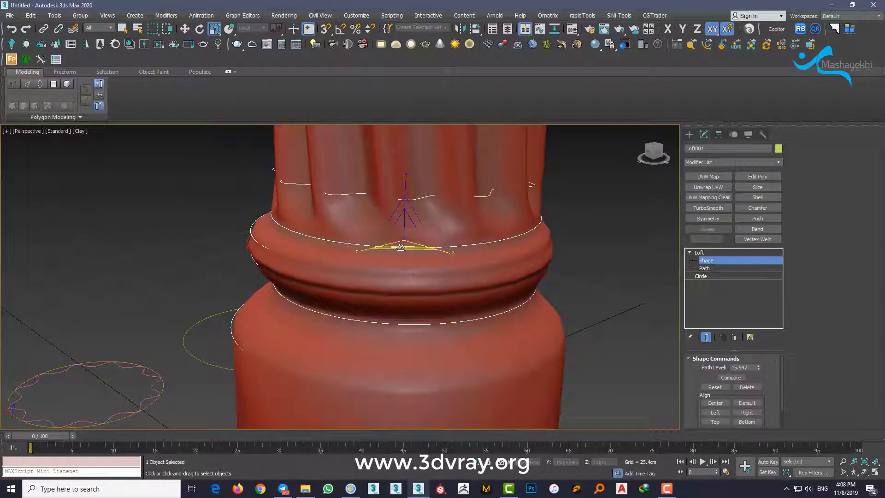
pyautogui.moveTo(403, 248); pyautogui.dragTo(402, 247)
pyautogui.keyDown('alt'); pyautogui.moveTo(400, 256); pyautogui.dragTo(417, 292, button='middle'); pyautogui.keyUp('alt')
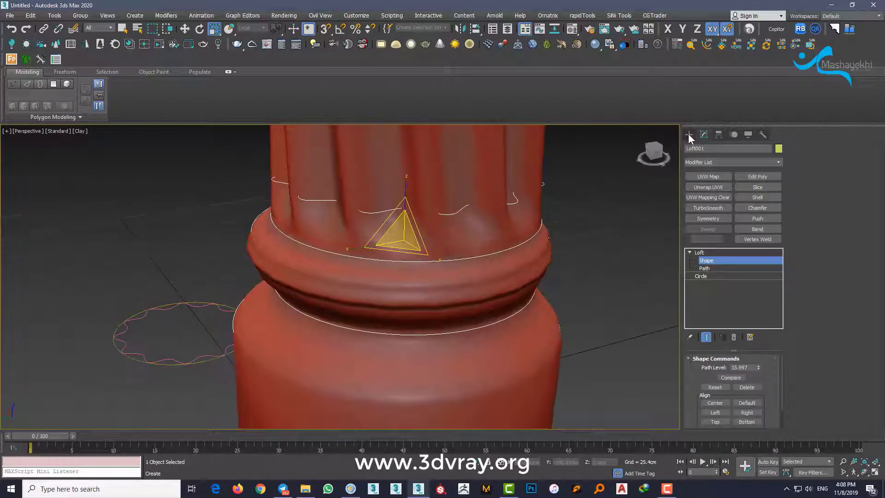
# Display the mesh edges, return from section editing to the whole loft and open its skin parameters.
pyautogui.moveTo(501, 265); pyautogui.dragTo(492, 241, button='middle')
pyautogui.moveTo(453, 269); pyautogui.dragTo(451, 246, button='middle')
pyautogui.press('F4')
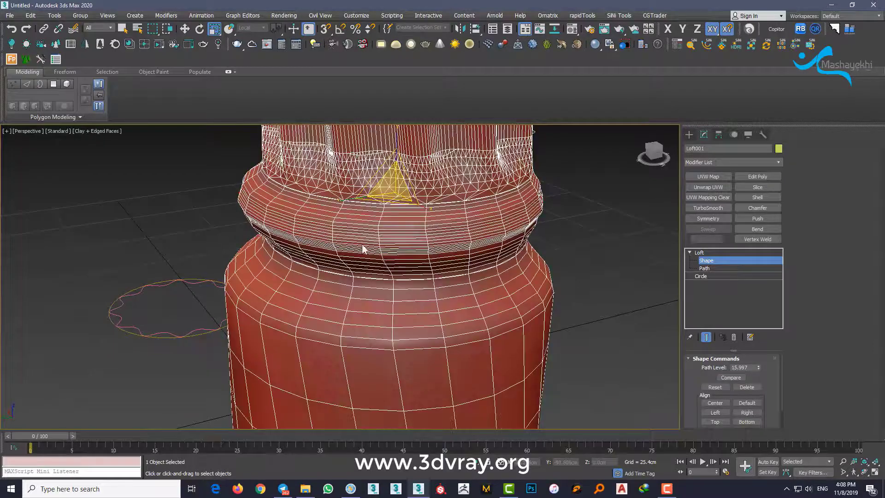
pyautogui.scroll(-2, 453, 342)
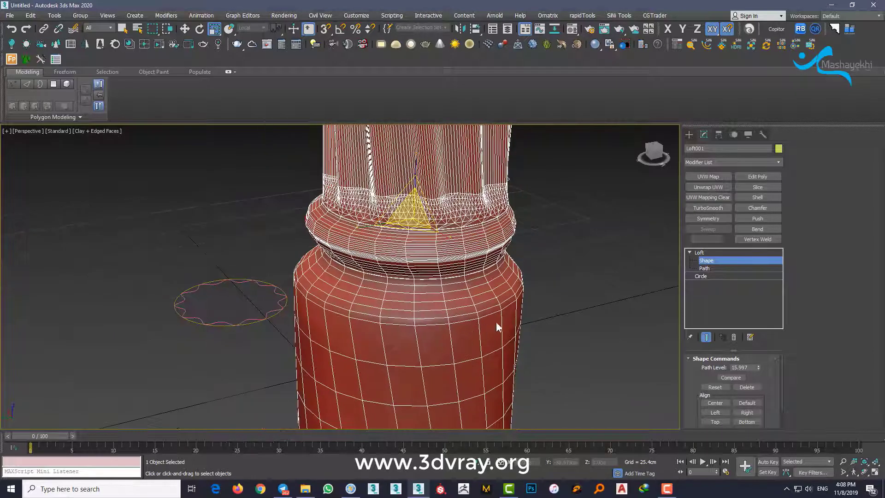
pyautogui.click(700, 253)
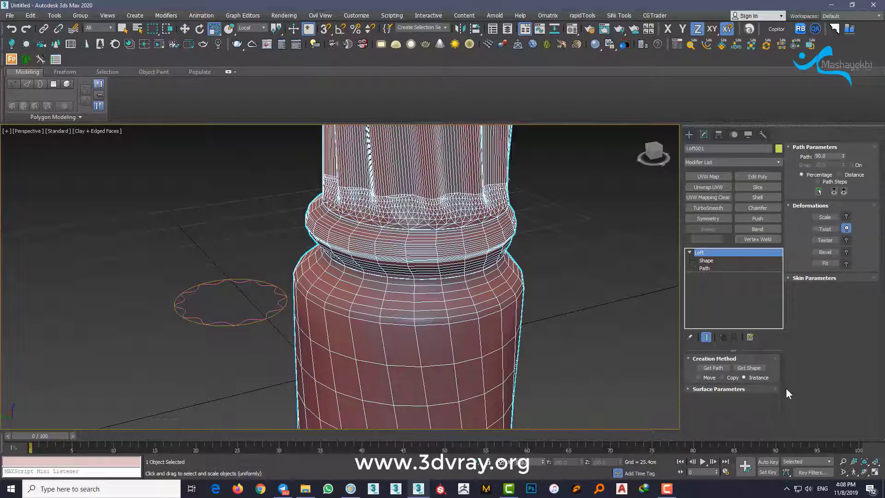
pyautogui.click(834, 281)
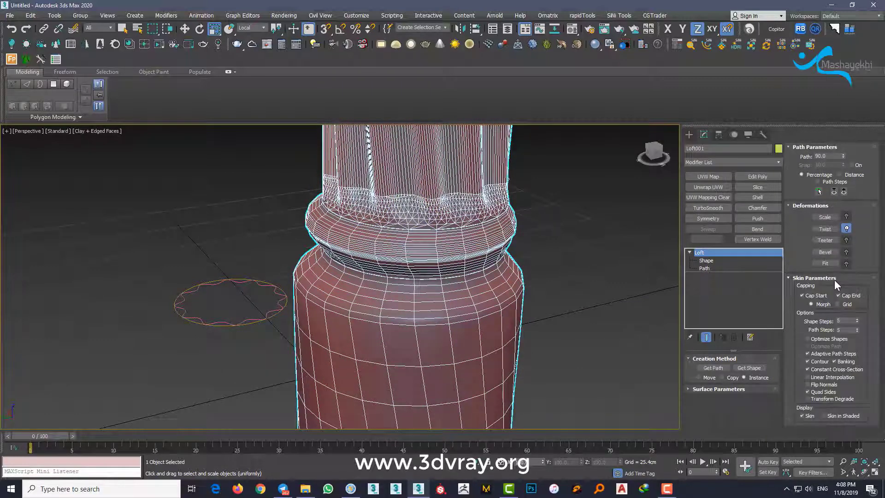
# Set the loft's Shape Steps to 13 and check the smoother outline with and without mesh edges.
pyautogui.click(856, 318)
pyautogui.click(857, 319)
pyautogui.click(856, 318)
pyautogui.click(857, 318)
pyautogui.click(856, 318)
pyautogui.click(856, 318)
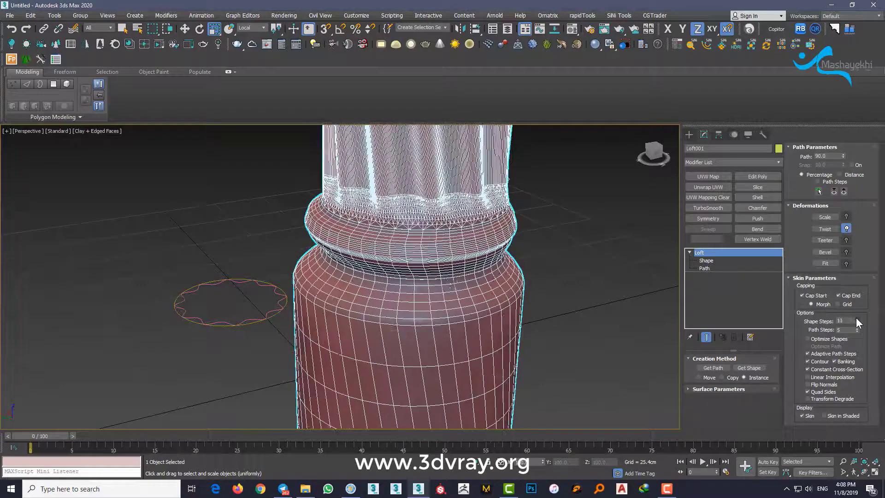
pyautogui.press('F4')
pyautogui.scroll(3, 368, 263)
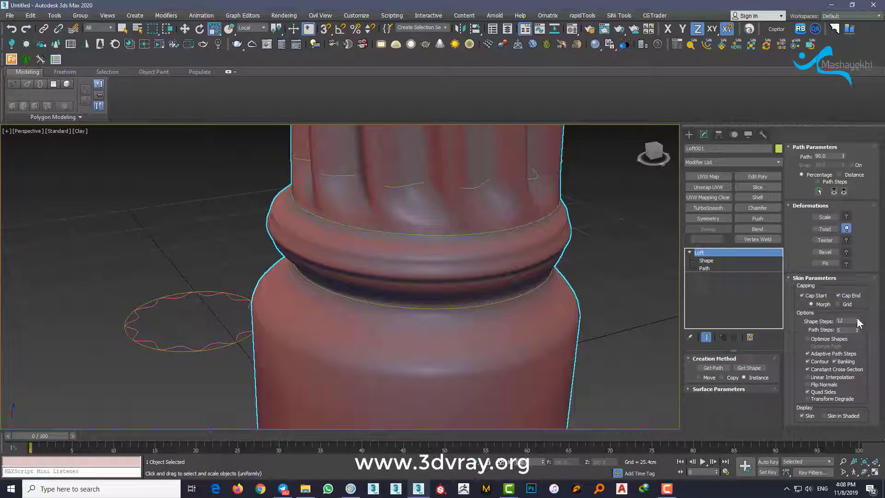
pyautogui.press('F4')
pyautogui.moveTo(360, 261); pyautogui.dragTo(379, 289, button='middle')
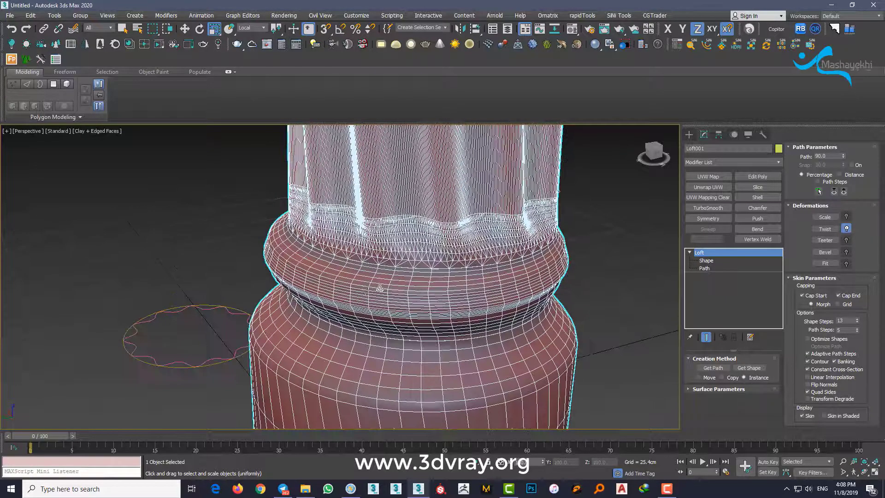
# Set the loft's Path Steps to 11 to add horizontal segments along the shaft, and hide the mesh edges.
pyautogui.scroll(-3, 388, 272)
pyautogui.moveTo(415, 217); pyautogui.dragTo(420, 319, button='middle')
pyautogui.scroll(-2, 417, 314)
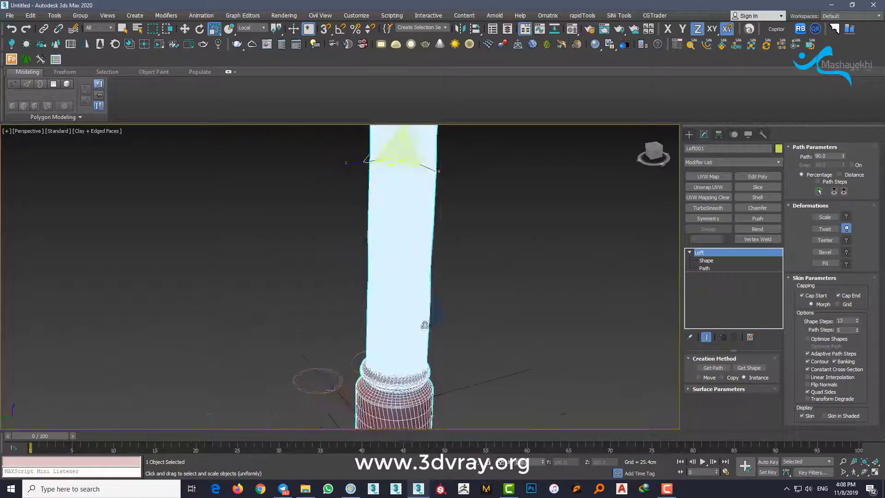
pyautogui.scroll(2, 410, 304)
pyautogui.press('F4')
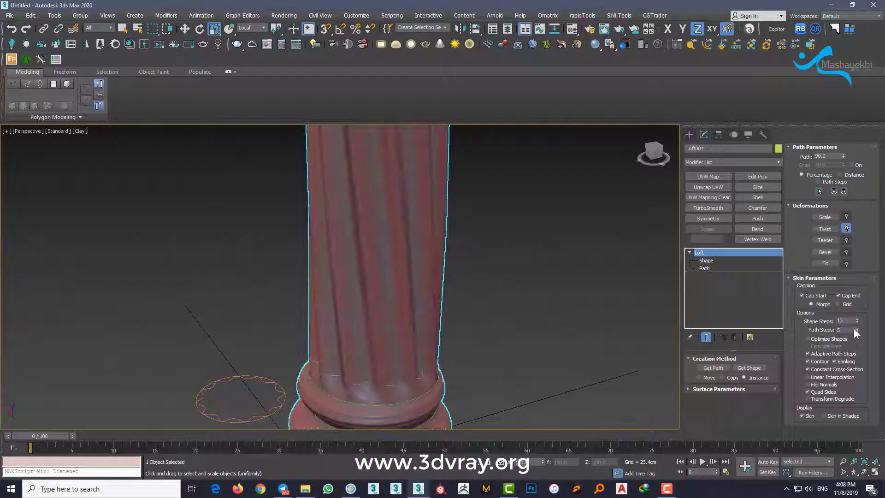
pyautogui.press('F4')
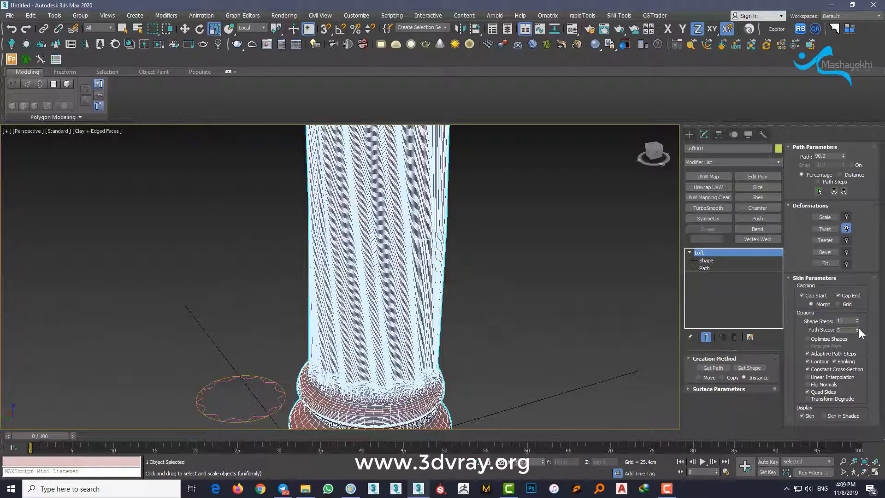
pyautogui.click(857, 327)
pyautogui.click(857, 327)
pyautogui.click(857, 327)
pyautogui.scroll(3, 405, 291)
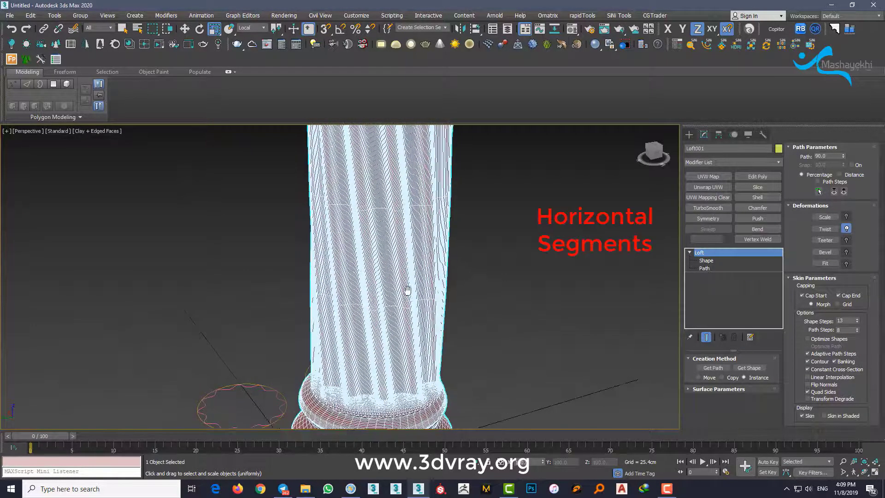
pyautogui.scroll(-3, 378, 270)
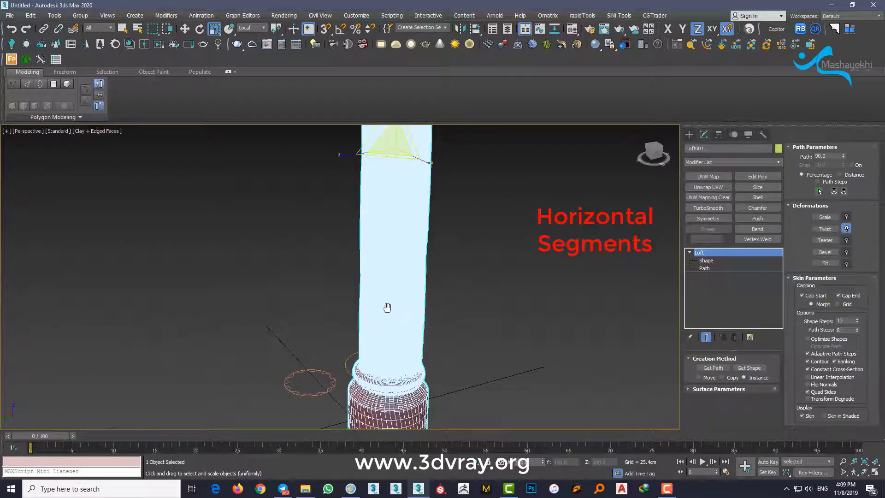
pyautogui.click(857, 327)
pyautogui.click(857, 327)
pyautogui.press('F4')
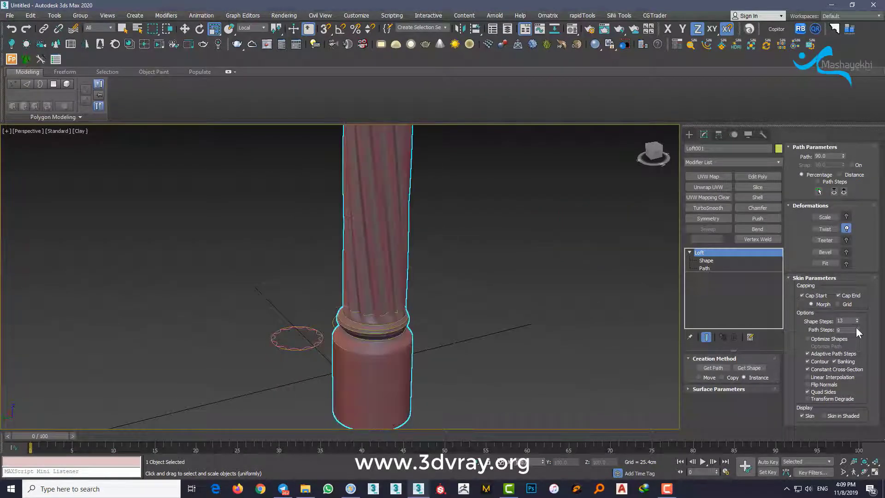
pyautogui.keyDown('alt'); pyautogui.moveTo(415, 272); pyautogui.dragTo(399, 429, button='middle'); pyautogui.keyUp('alt')
pyautogui.scroll(-3, 387, 314)
pyautogui.scroll(-6, 392, 289)
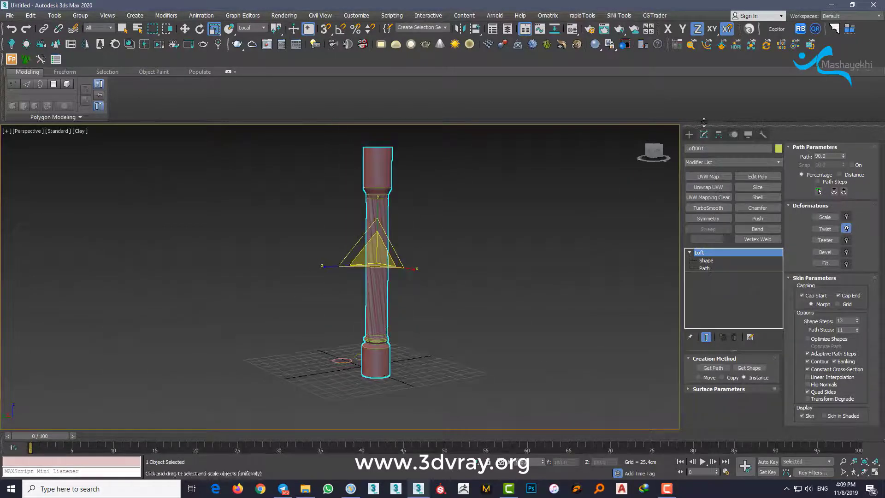
# Convert the lofted column to an Editable Poly and deselect it.
pyautogui.click(690, 134)
pyautogui.scroll(4, 388, 314)
pyautogui.moveTo(385, 311); pyautogui.dragTo(350, 337, button='middle')
pyautogui.press('w')
pyautogui.scroll(-5, 389, 325)
pyautogui.scroll(5, 360, 329)
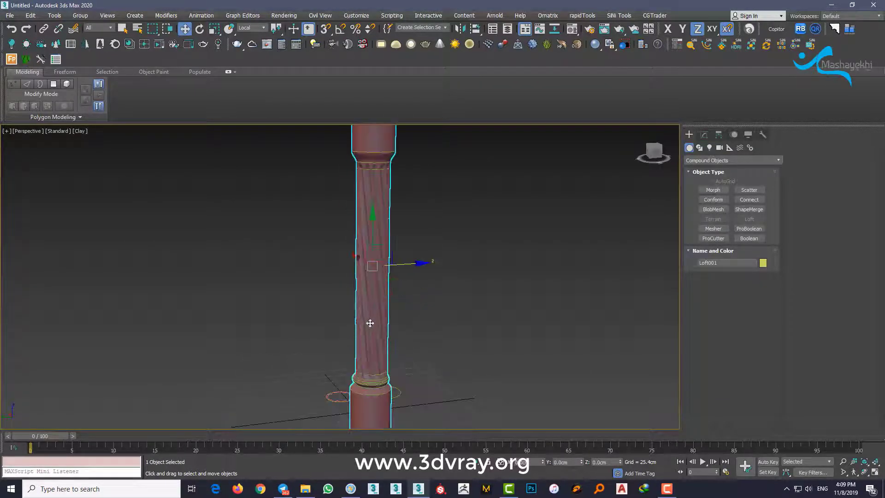
pyautogui.rightClick(369, 321)
pyautogui.moveTo(449, 421)
pyautogui.click(490, 430)
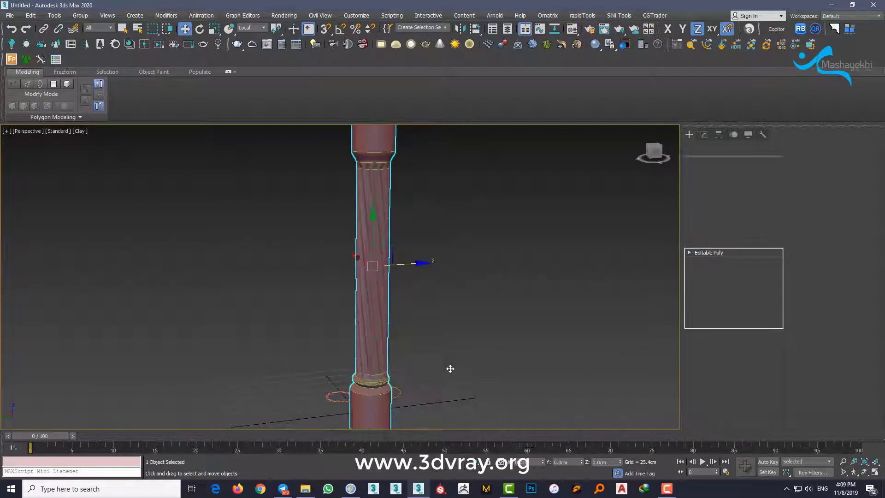
pyautogui.moveTo(450, 369); pyautogui.dragTo(413, 288, button='middle')
pyautogui.click(412, 366)
# Examine the finished column from above and from the side, including its base, ring and twisted flutes up close.
pyautogui.keyDown('alt'); pyautogui.moveTo(428, 350); pyautogui.dragTo(395, 335, button='middle'); pyautogui.keyUp('alt')
pyautogui.scroll(-5, 395, 335)
pyautogui.moveTo(396, 335); pyautogui.dragTo(444, 383, button='middle')
pyautogui.scroll(3, 419, 308)
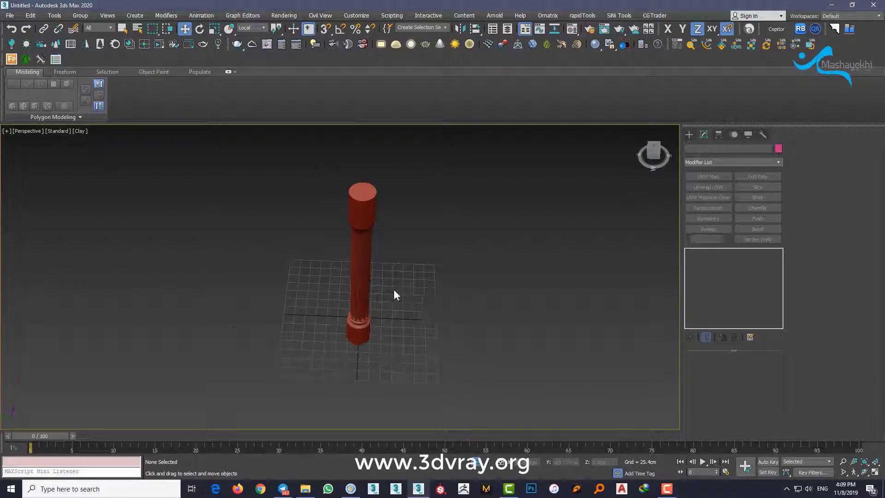
pyautogui.scroll(3, 393, 289)
pyautogui.moveTo(392, 289); pyautogui.dragTo(430, 359, button='middle')
pyautogui.keyDown('alt'); pyautogui.moveTo(431, 360); pyautogui.dragTo(435, 265, button='middle'); pyautogui.keyUp('alt')
pyautogui.scroll(4, 373, 324)
pyautogui.scroll(3, 456, 332)
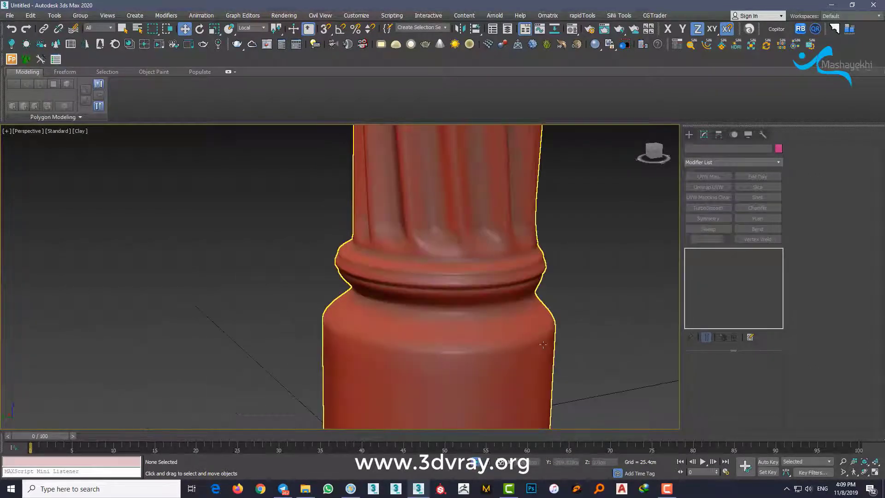
pyautogui.moveTo(595, 345); pyautogui.dragTo(549, 394, button='middle')
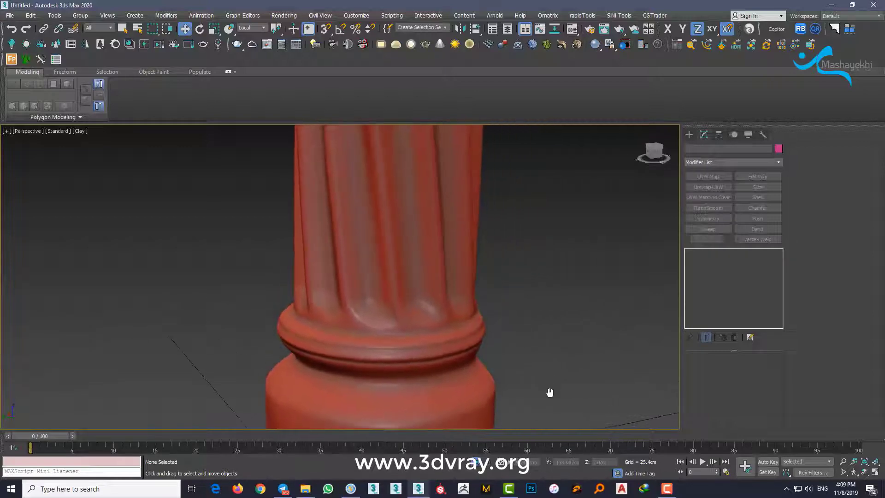
pyautogui.scroll(-3, 520, 367)
pyautogui.moveTo(520, 367); pyautogui.dragTo(433, 333, button='middle')
# Examine the mesh edges where the flutes meet the ring, and inspect the shaded column again with edges hidden.
pyautogui.press('F4')
pyautogui.scroll(3, 454, 379)
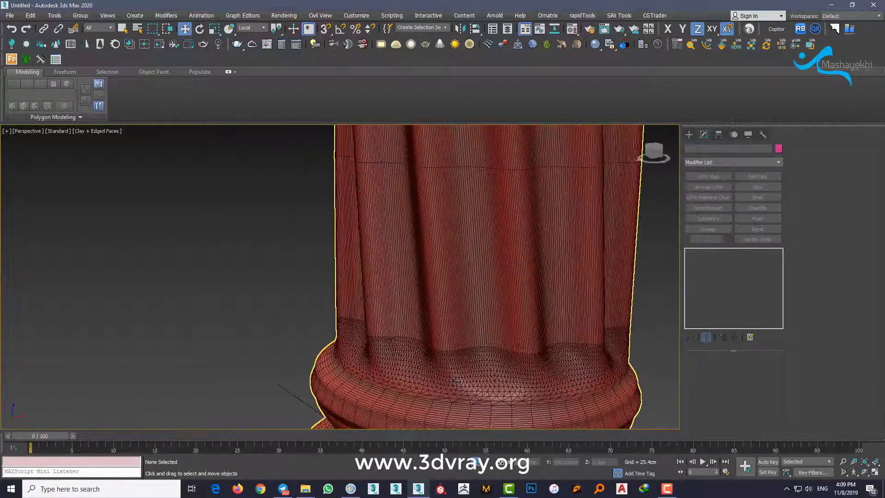
pyautogui.press('F4')
pyautogui.scroll(-5, 454, 379)
pyautogui.keyDown('alt'); pyautogui.moveTo(482, 351); pyautogui.dragTo(502, 331, button='middle'); pyautogui.keyUp('alt')
pyautogui.moveTo(495, 370); pyautogui.dragTo(406, 352, button='middle')
pyautogui.scroll(3, 475, 353)
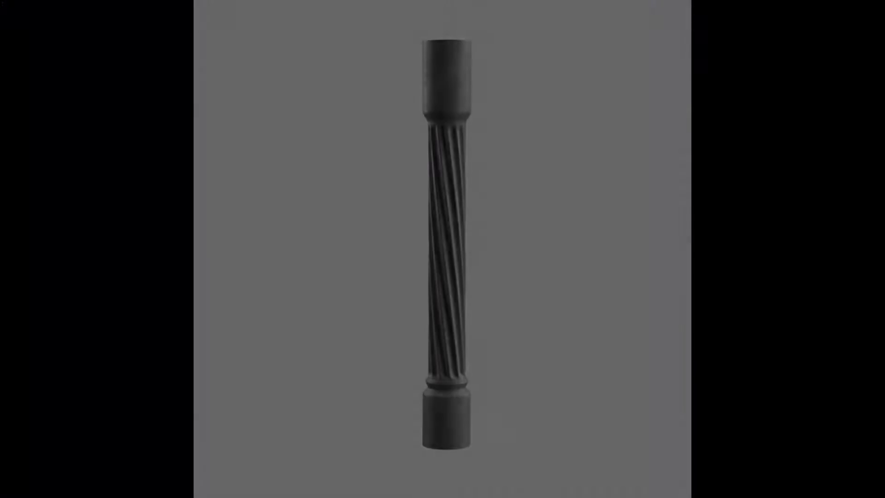